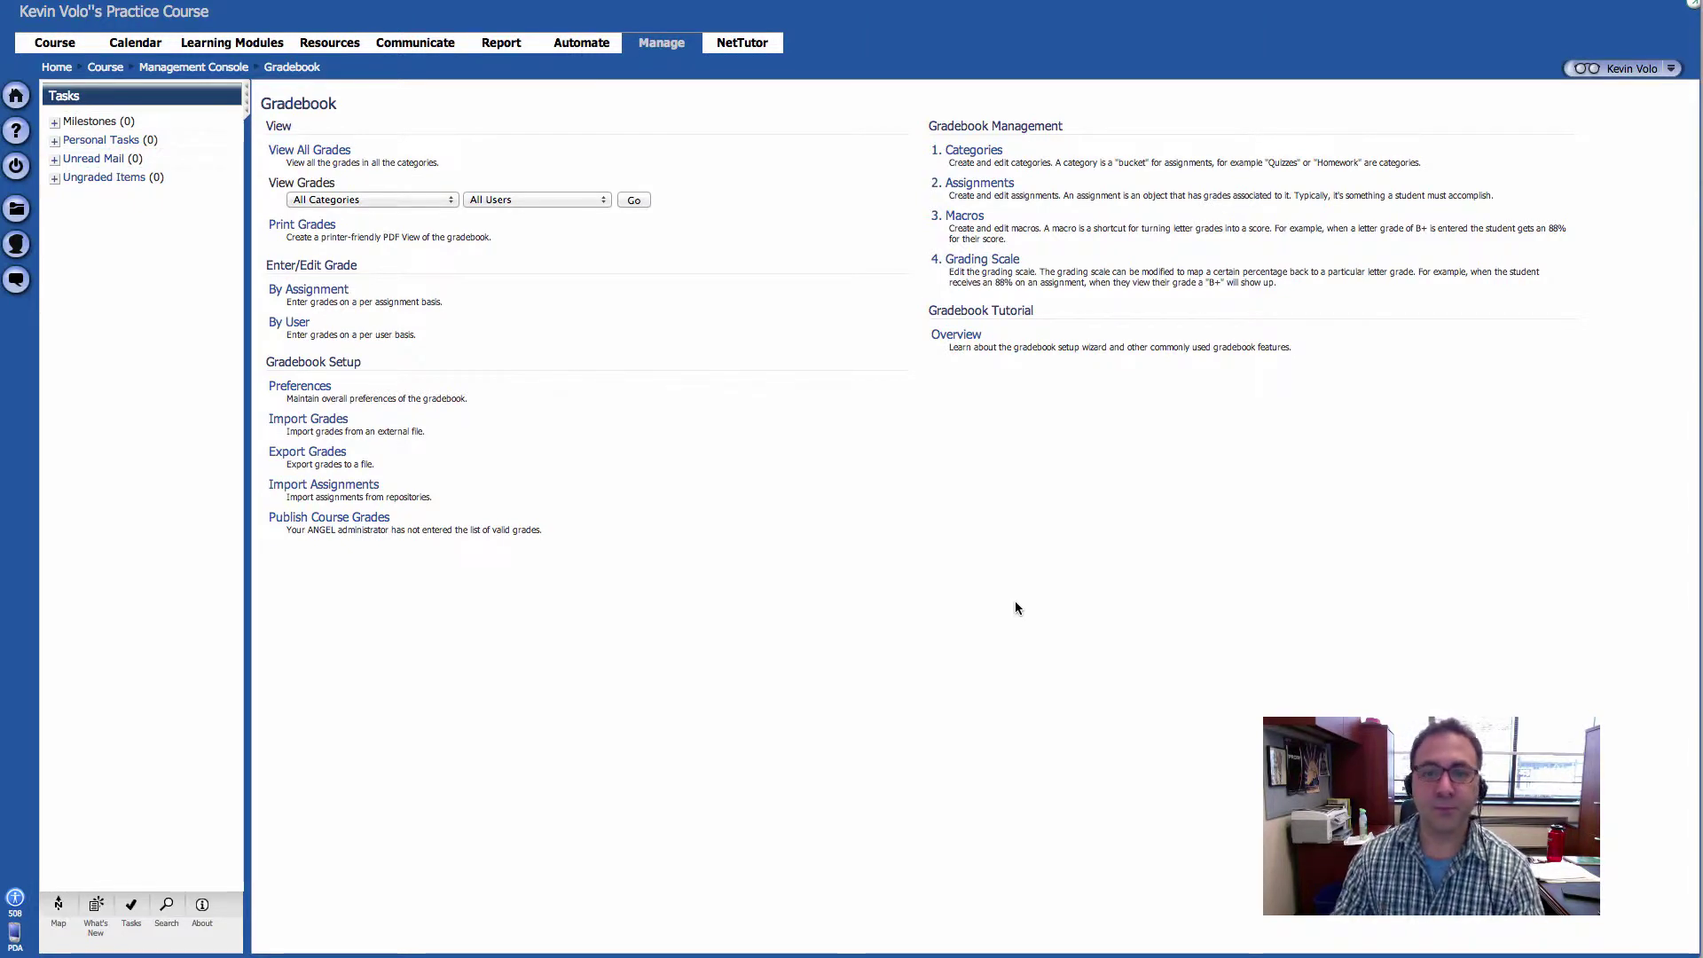
{"action": "left_click", "coordinate": [1042, 551]}
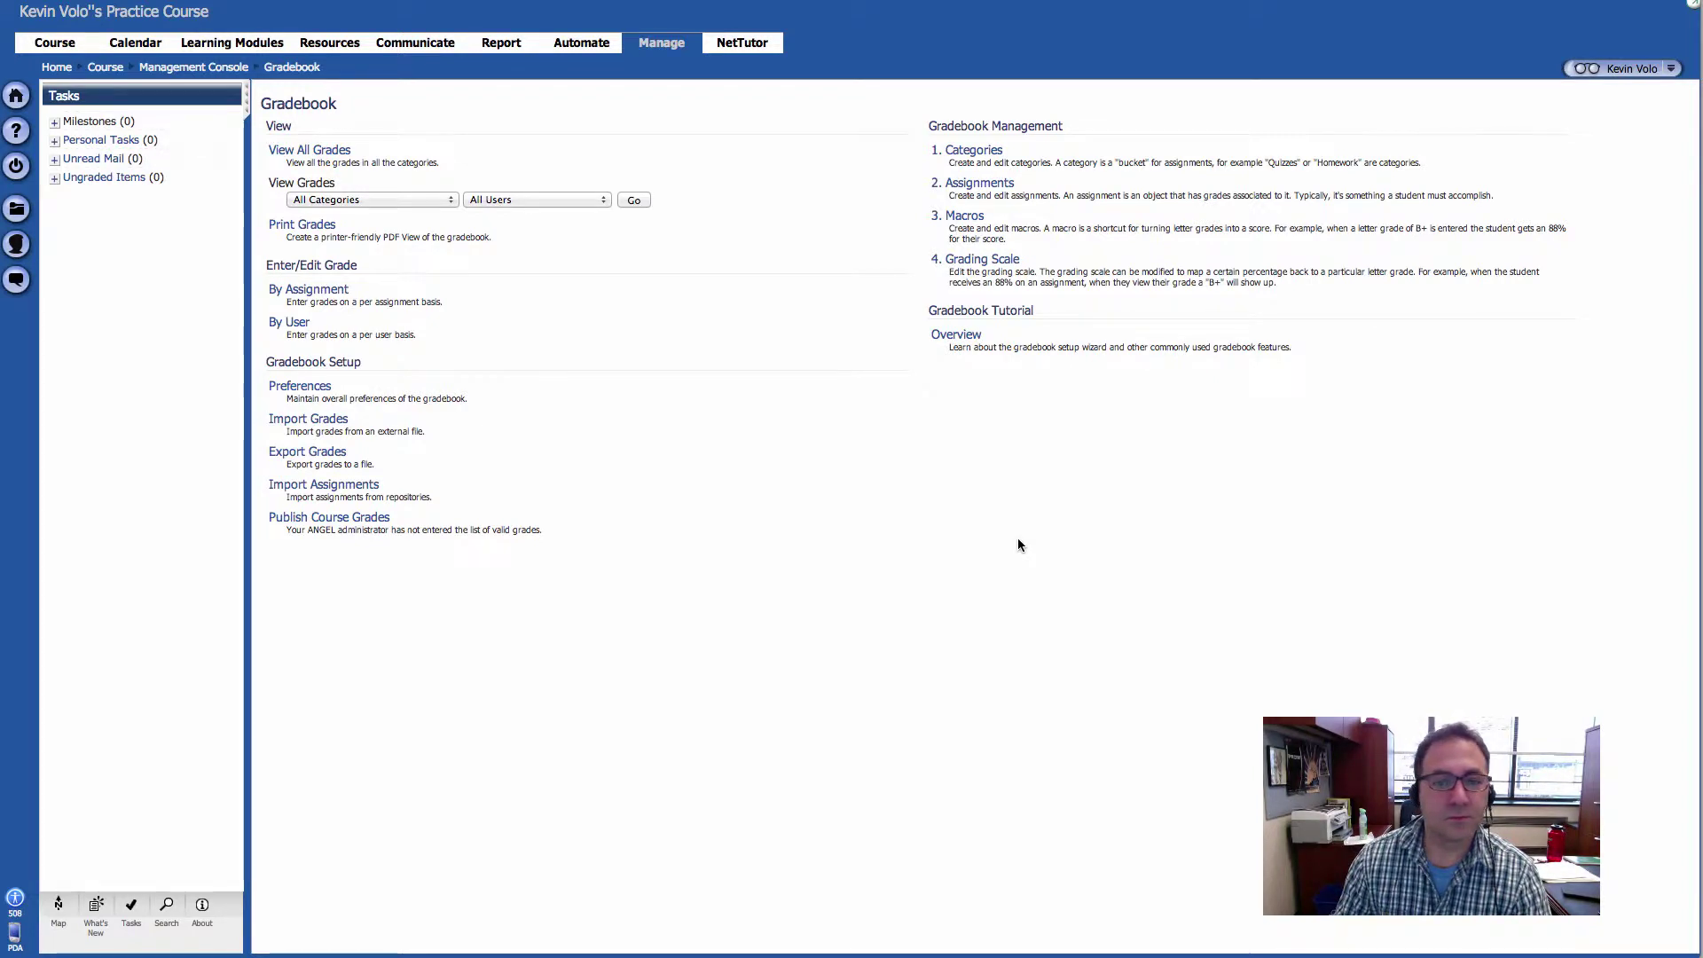
{"action": "left_click", "coordinate": [1003, 557]}
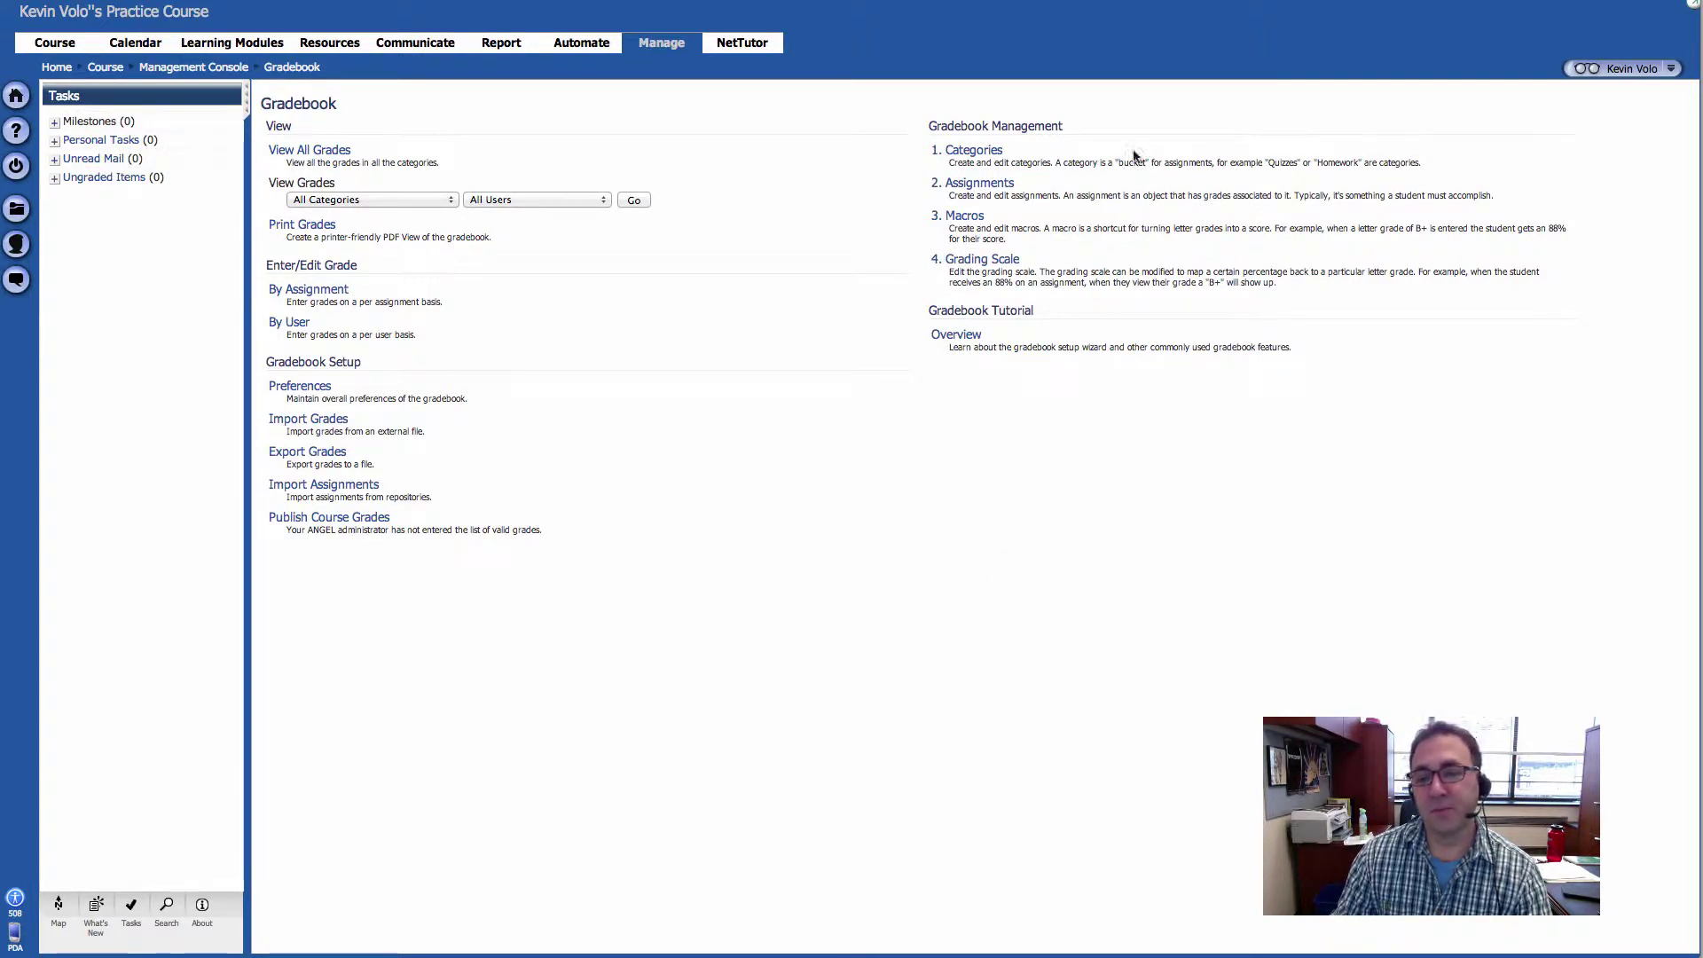
{"action": "left_click", "coordinate": [1024, 184]}
{"action": "left_click_drag", "start_coordinate": [1029, 190], "coordinate": [1057, 180]}
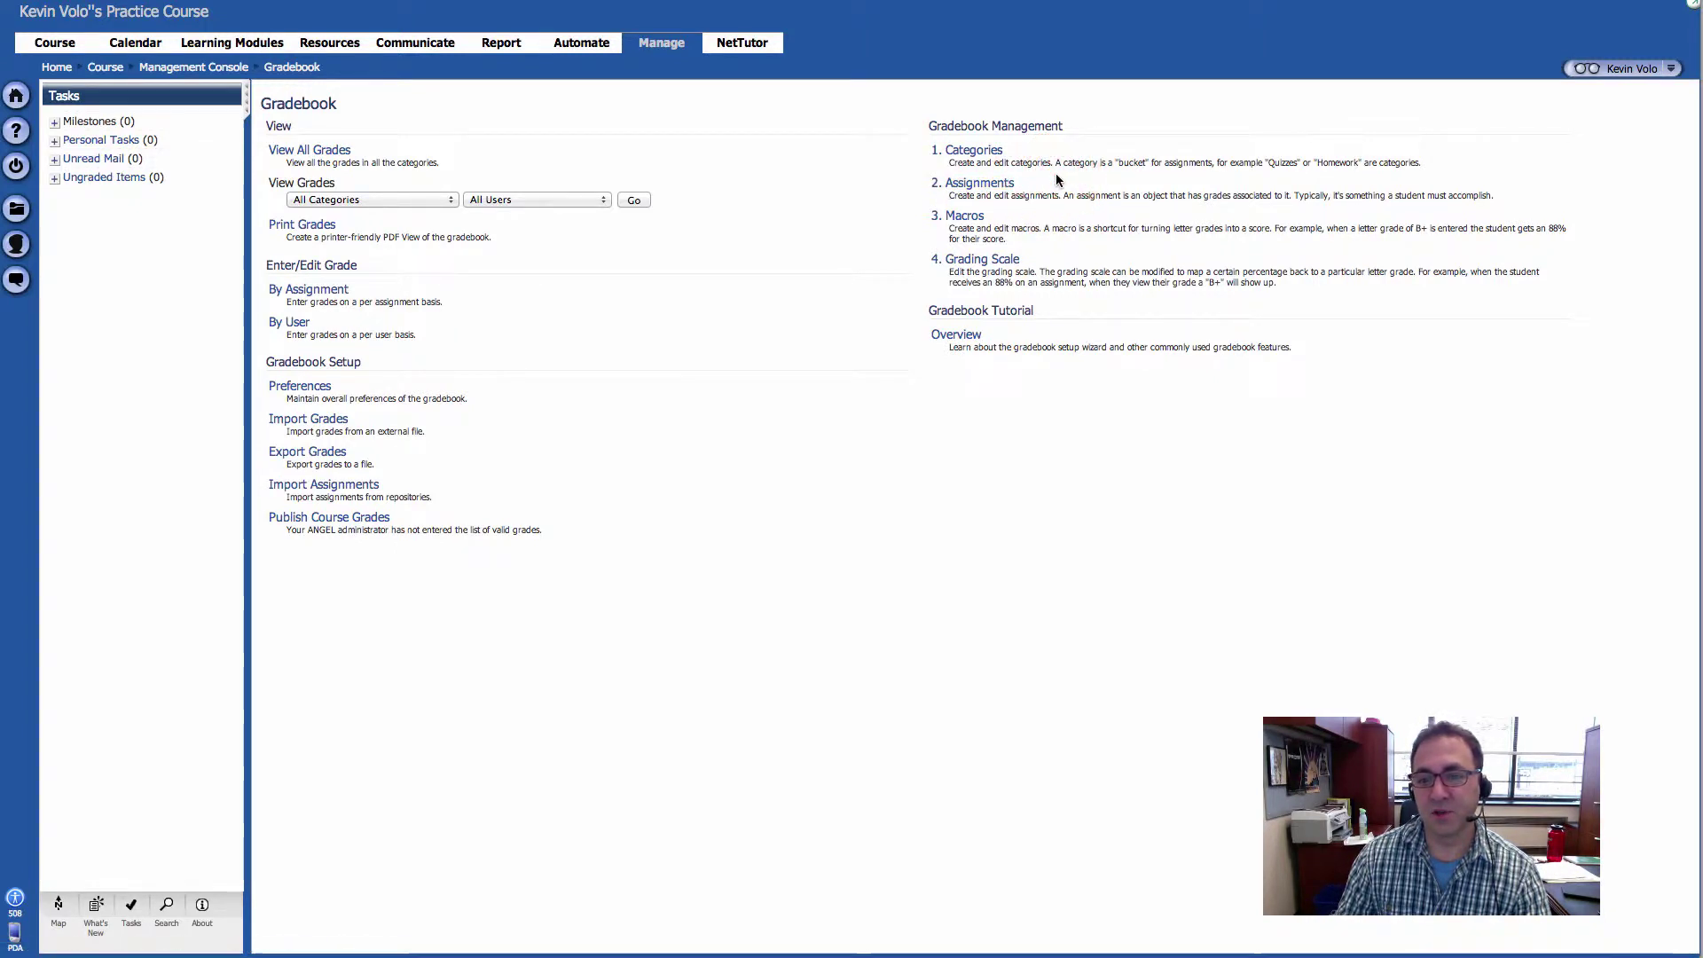
Open the gradebook's assignments list and start a new assignment.
{"action": "left_click", "coordinate": [1001, 188]}
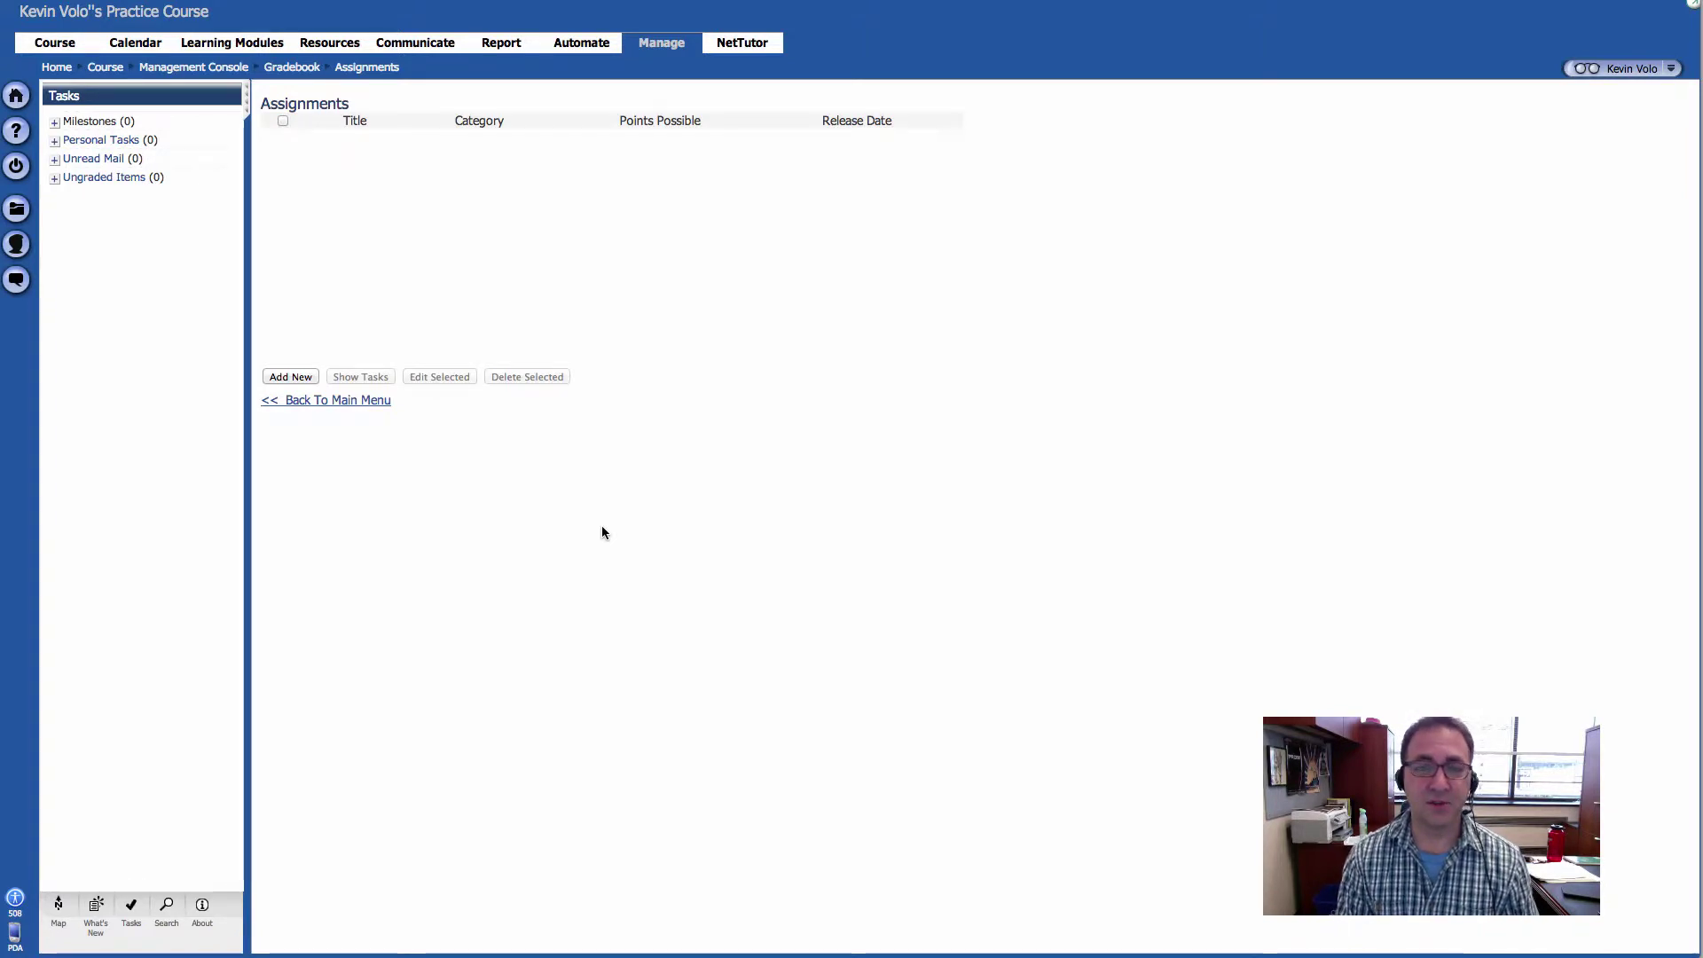
{"action": "left_click", "coordinate": [627, 495]}
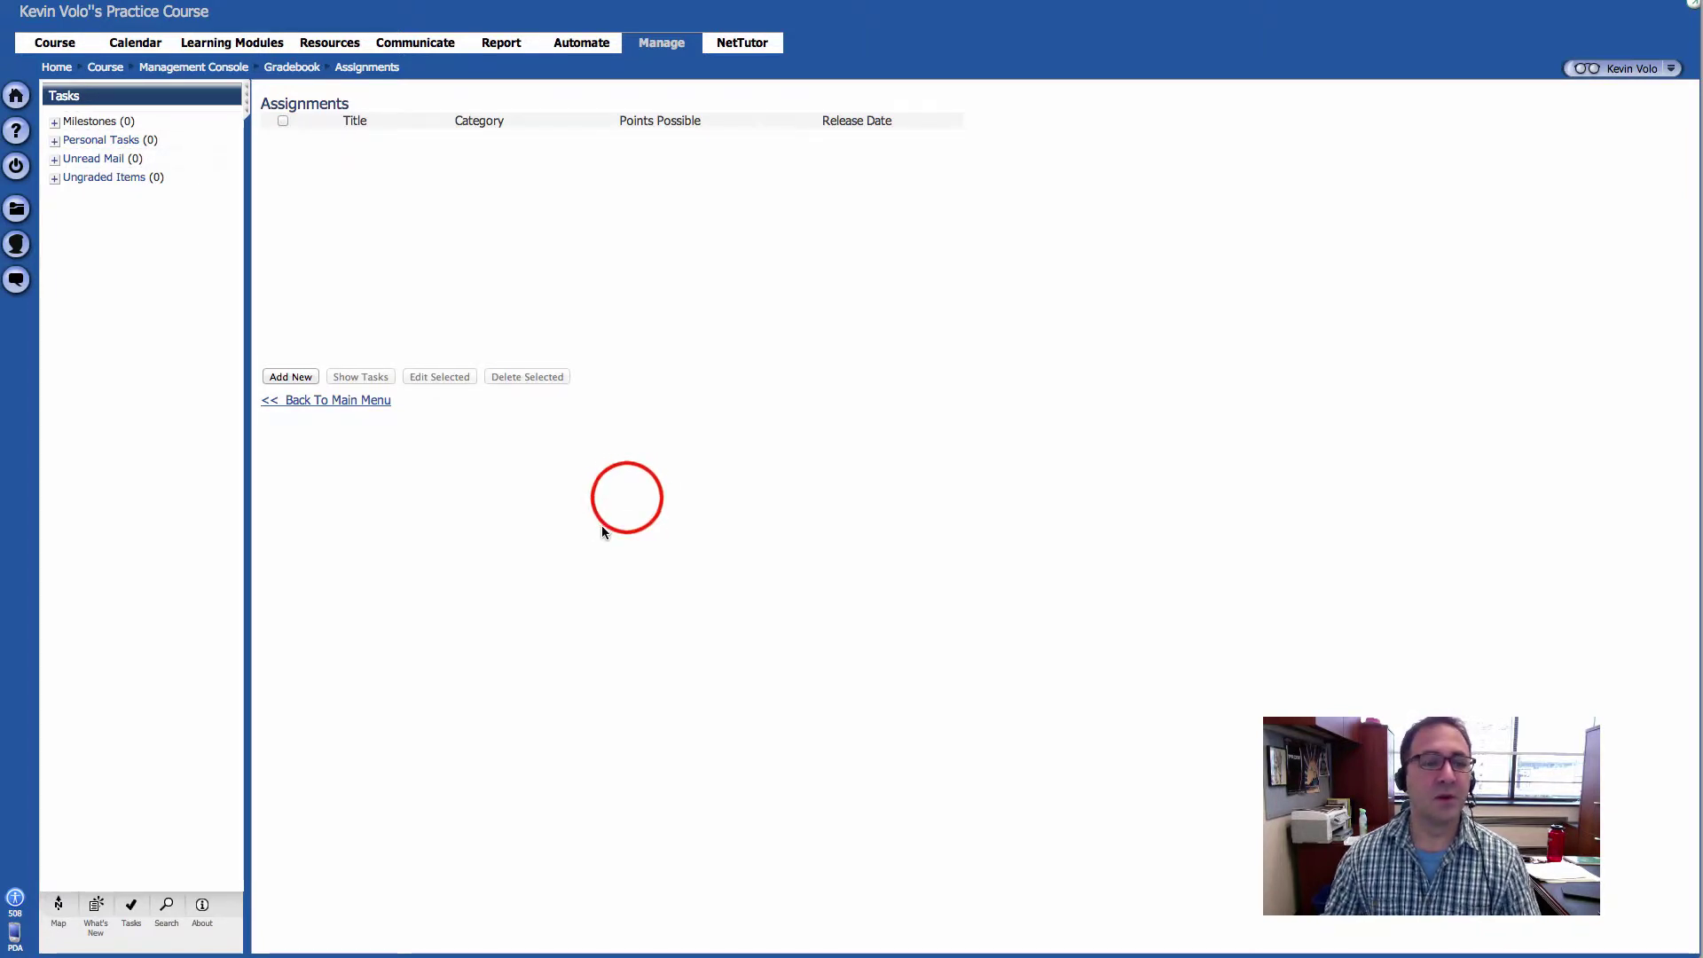
{"action": "left_click", "coordinate": [288, 376]}
{"action": "left_click", "coordinate": [284, 376]}
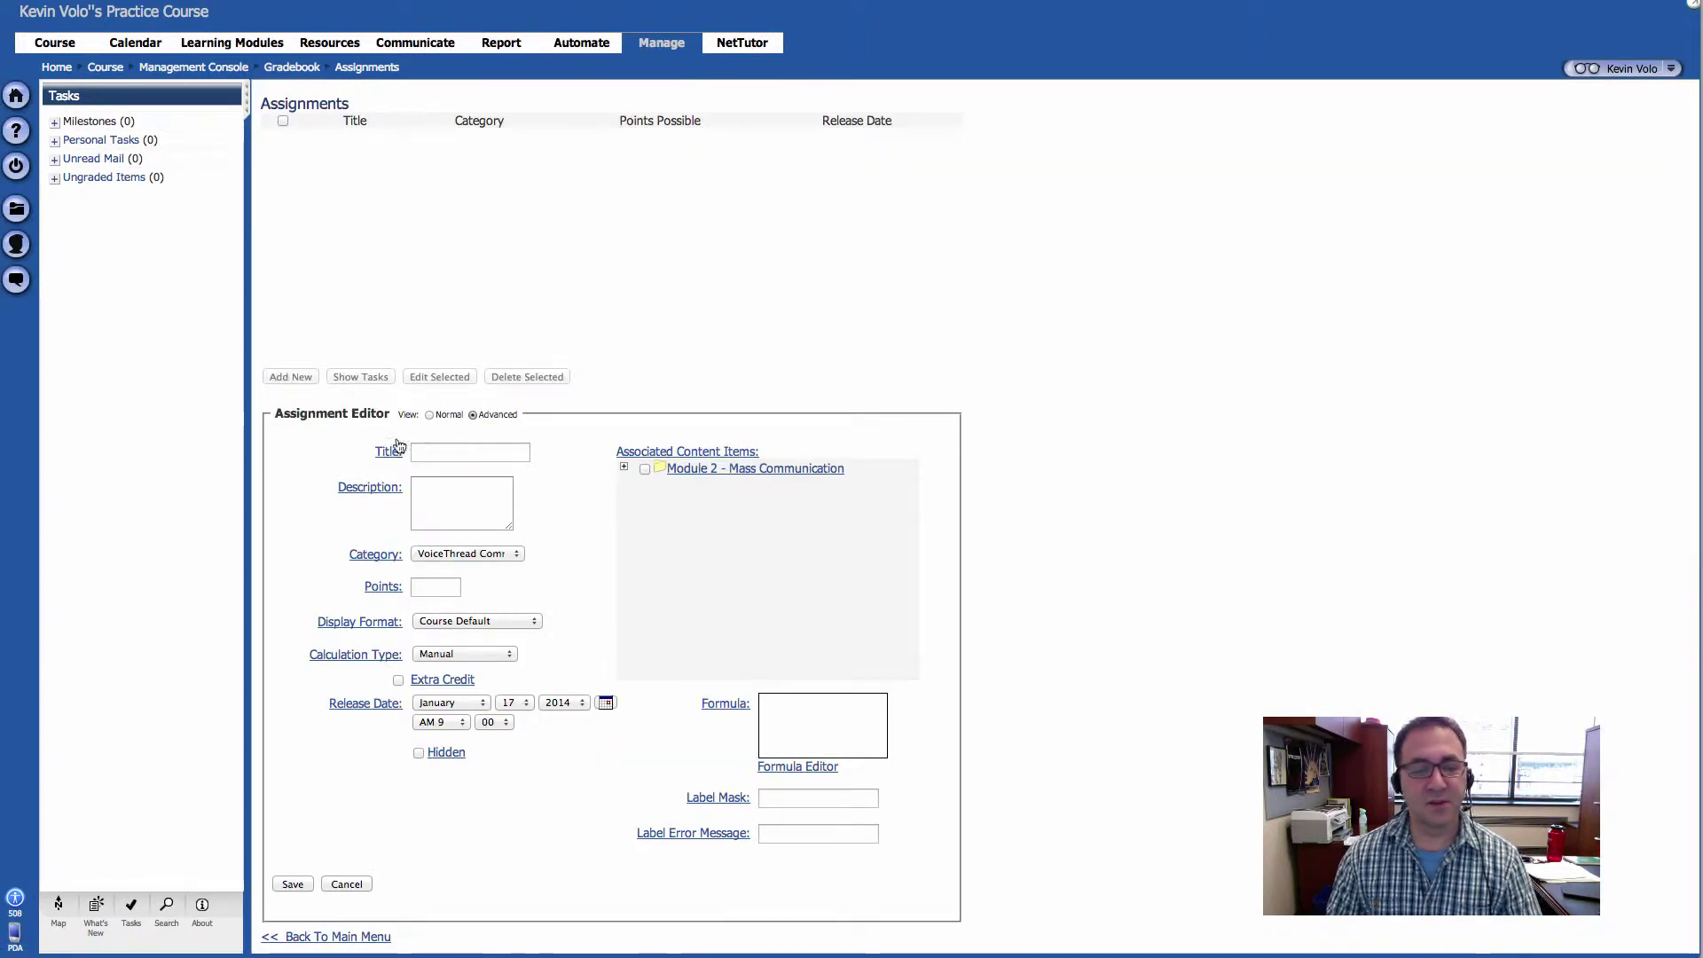
Enter "VTC1: Mass Comm." as the title of the new assignment.
{"action": "left_click", "coordinate": [428, 452]}
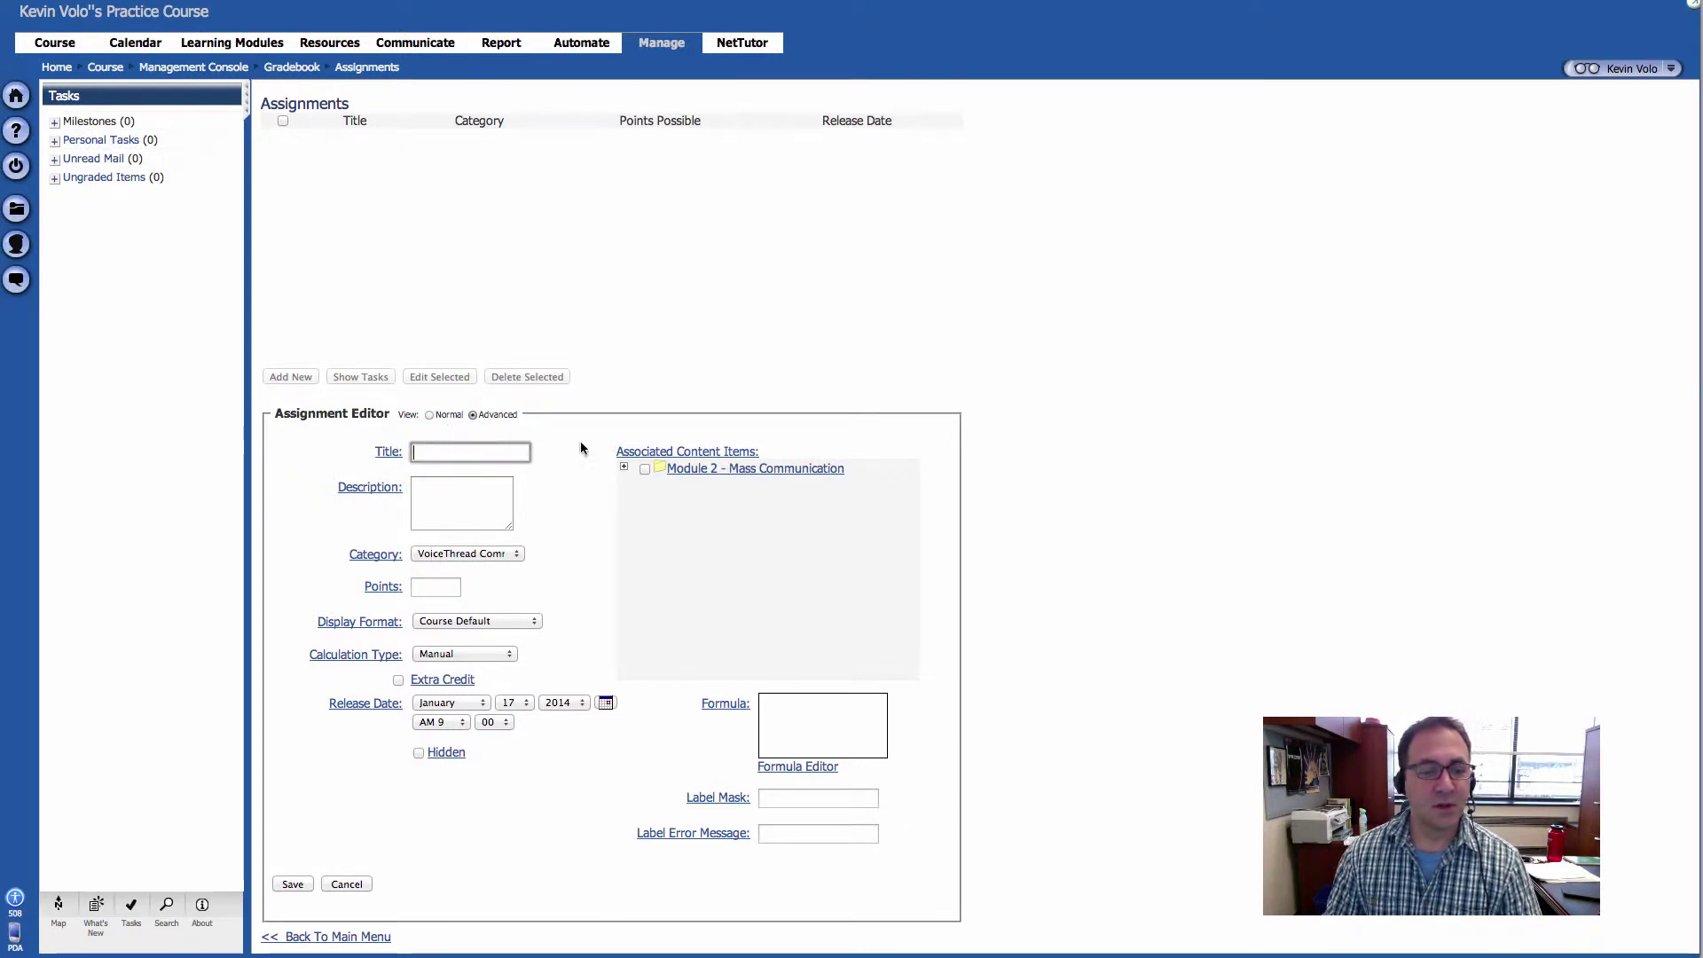
{"action": "left_click", "coordinate": [465, 450]}
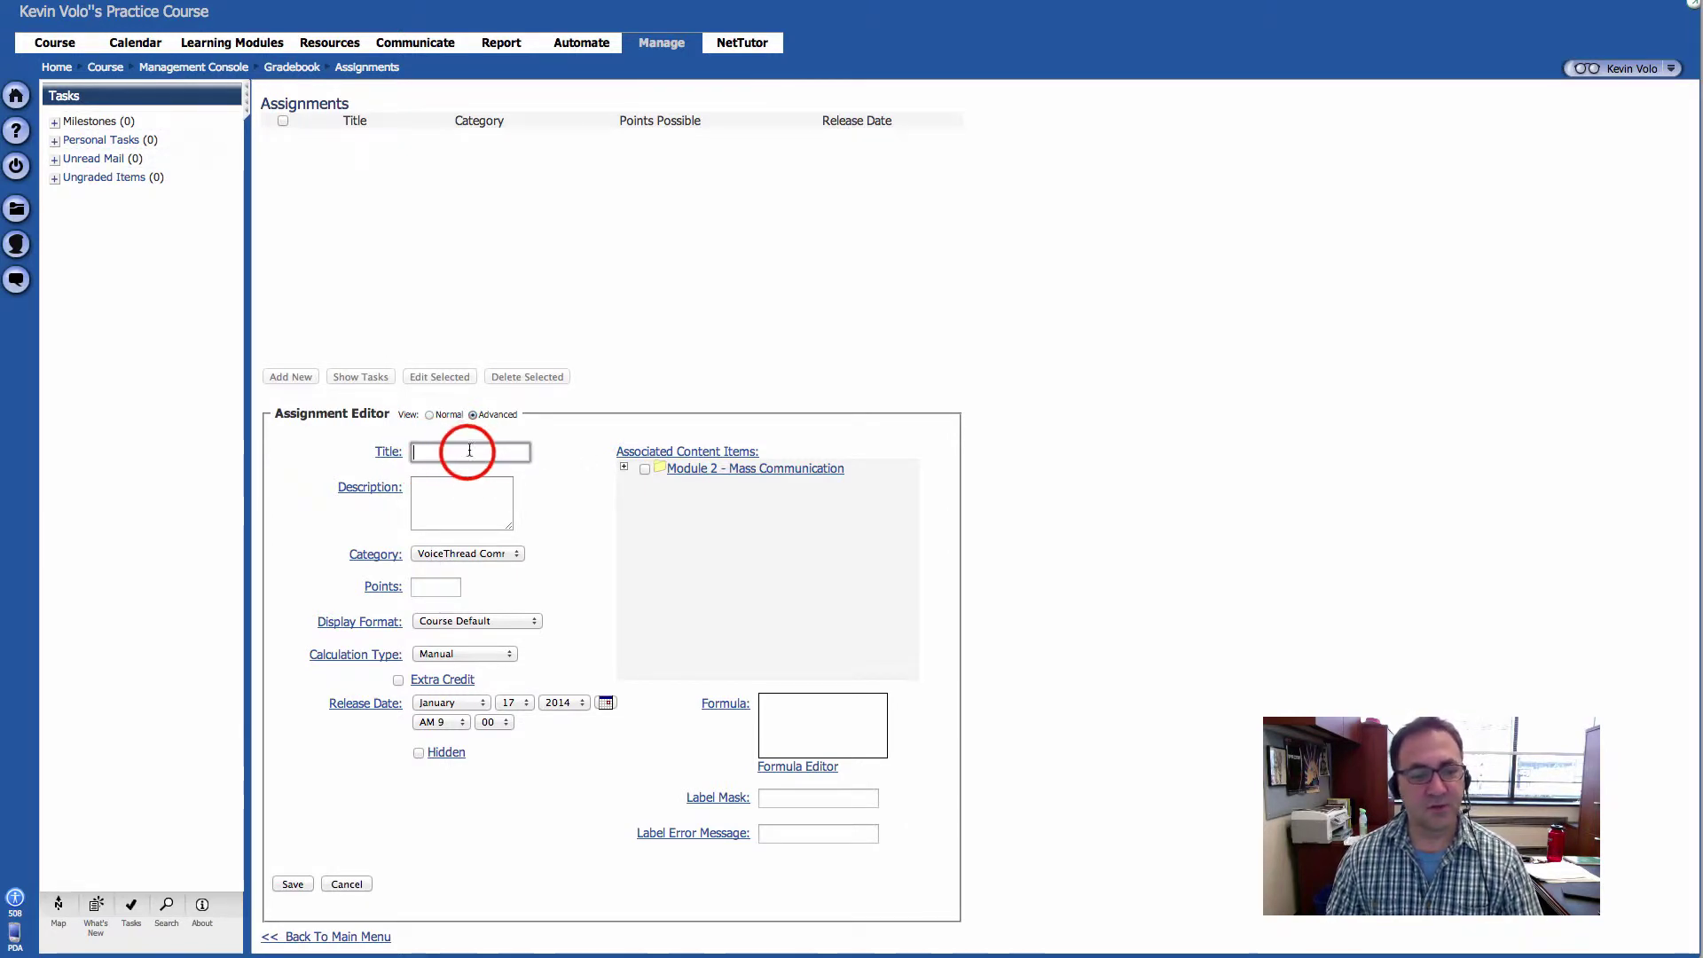
{"action": "left_click", "coordinate": [467, 452]}
{"action": "left_click", "coordinate": [467, 451]}
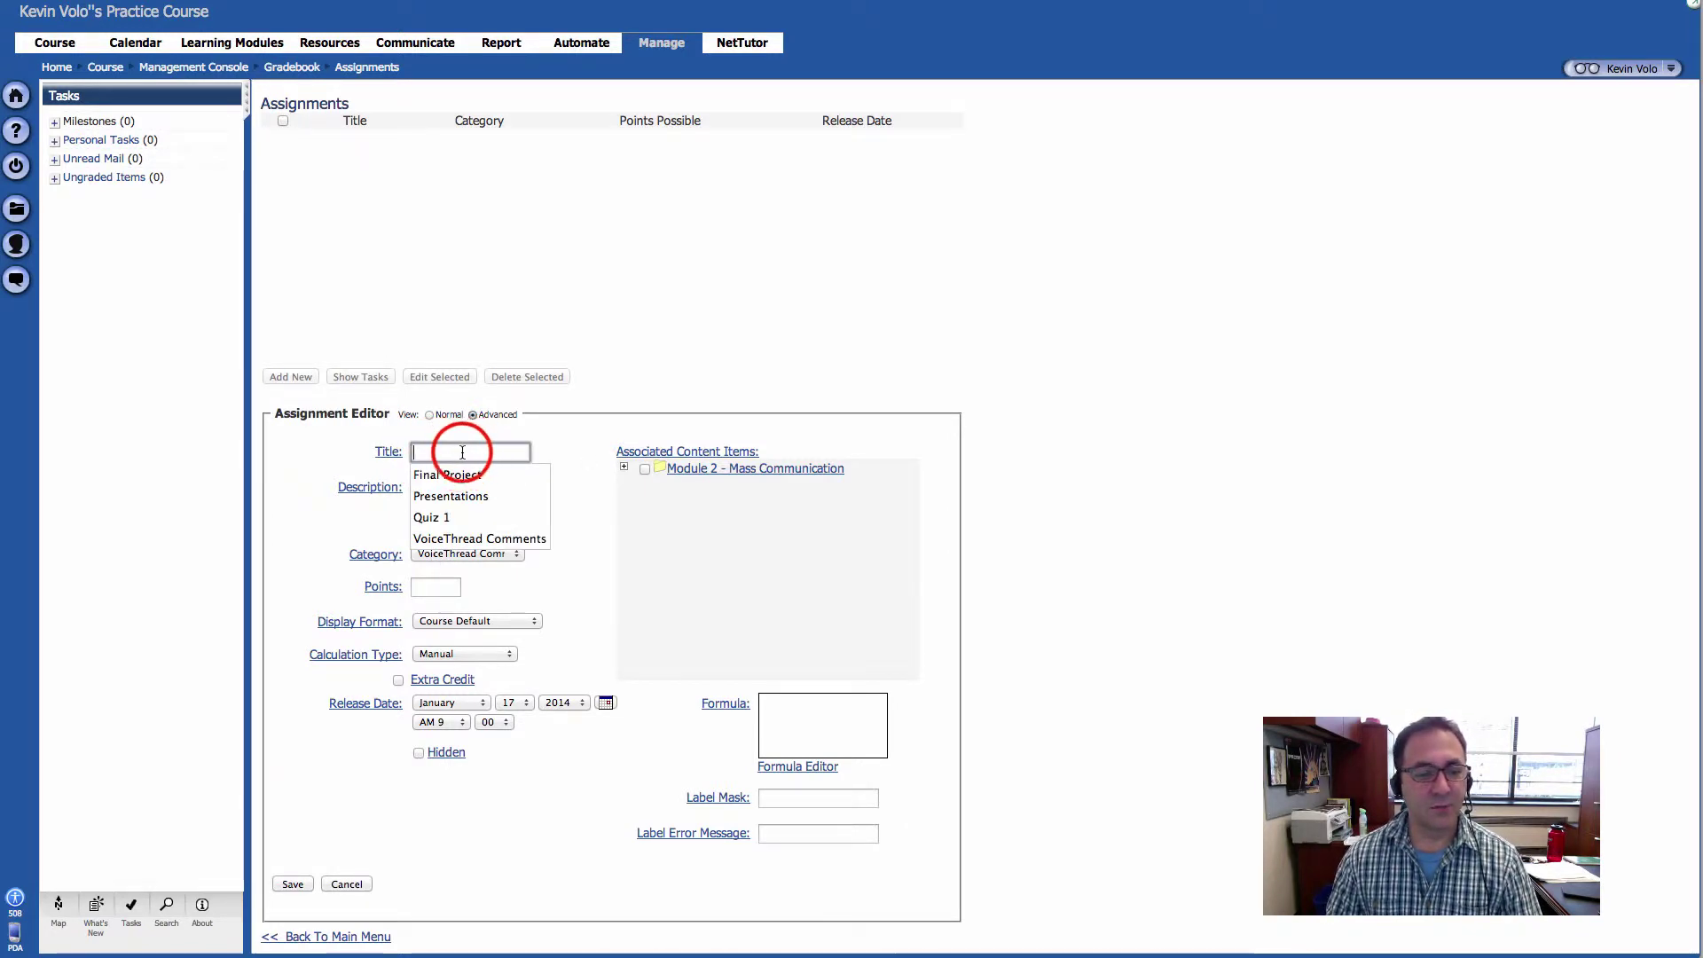
{"action": "left_click", "coordinate": [462, 452]}
{"action": "left_click", "coordinate": [550, 430]}
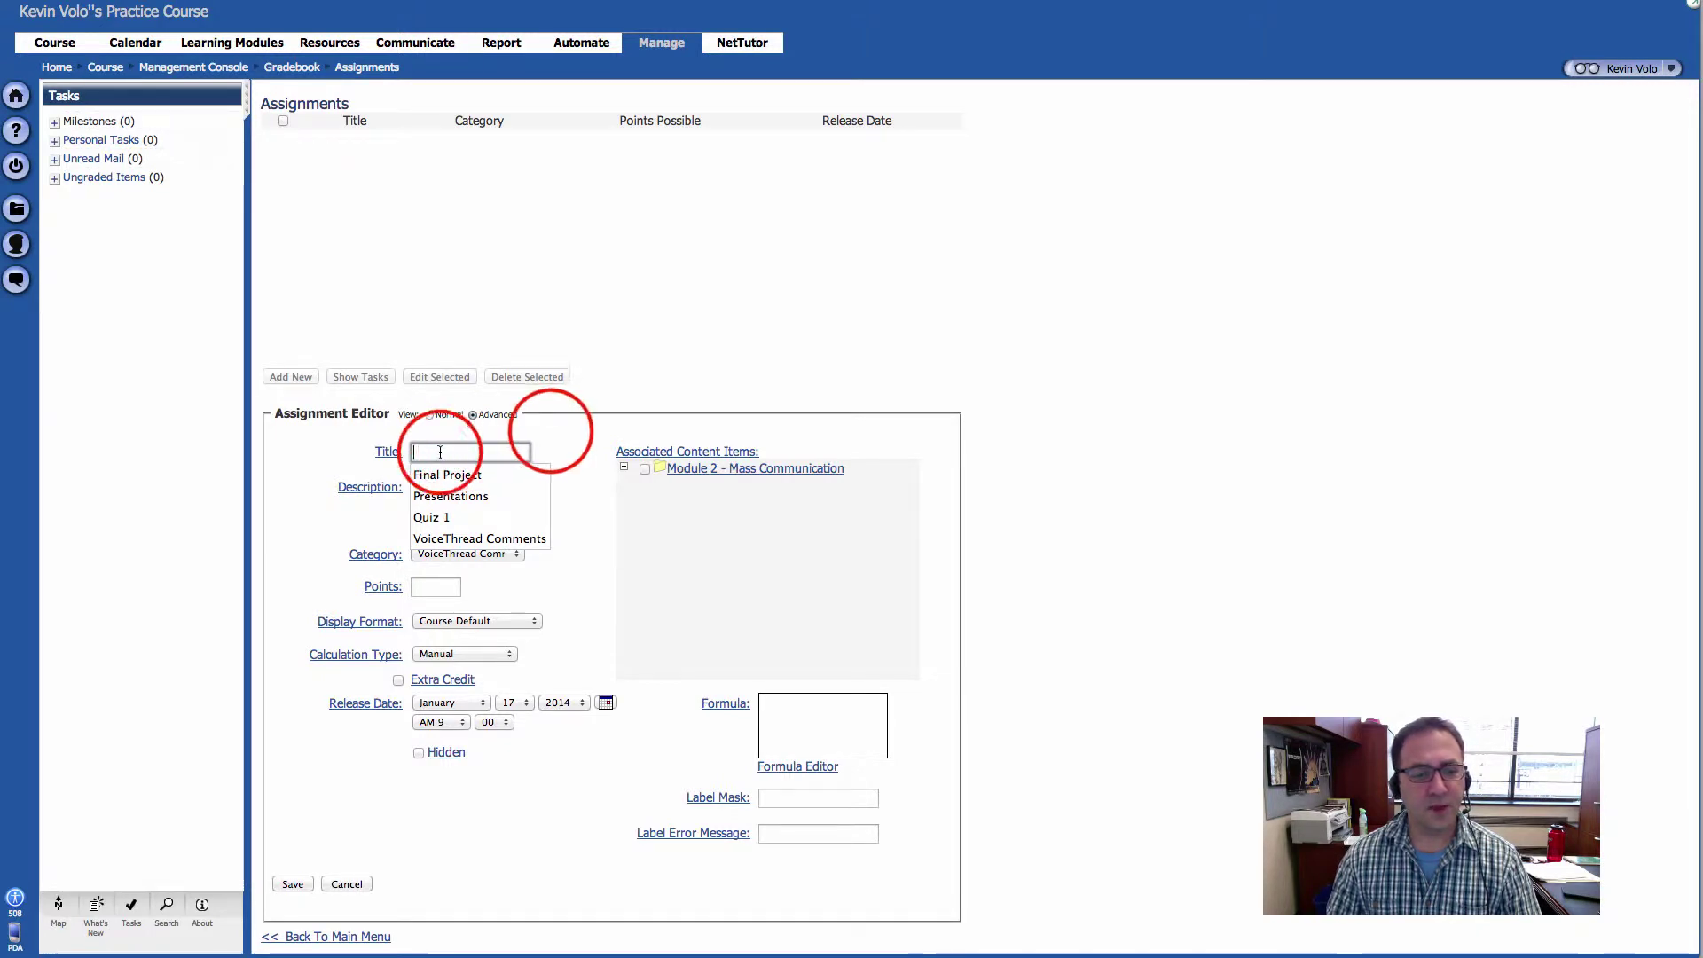
{"action": "left_click", "coordinate": [479, 448]}
{"action": "left_click", "coordinate": [484, 447]}
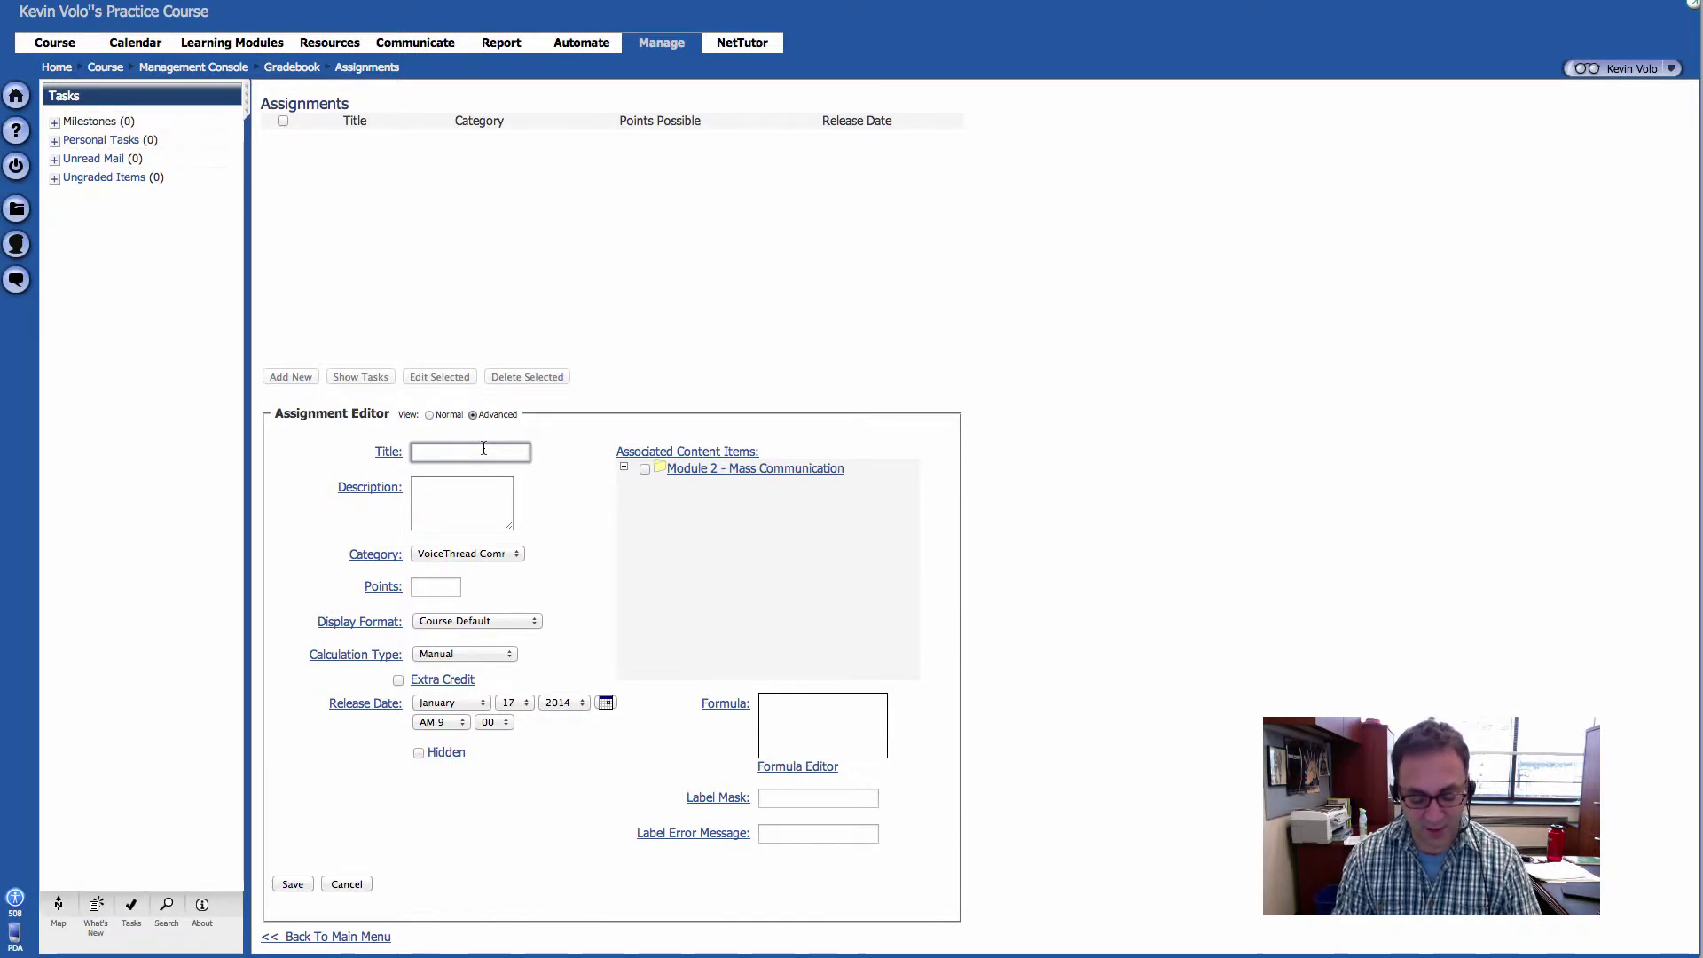
{"action": "type", "text": "VTC1"}
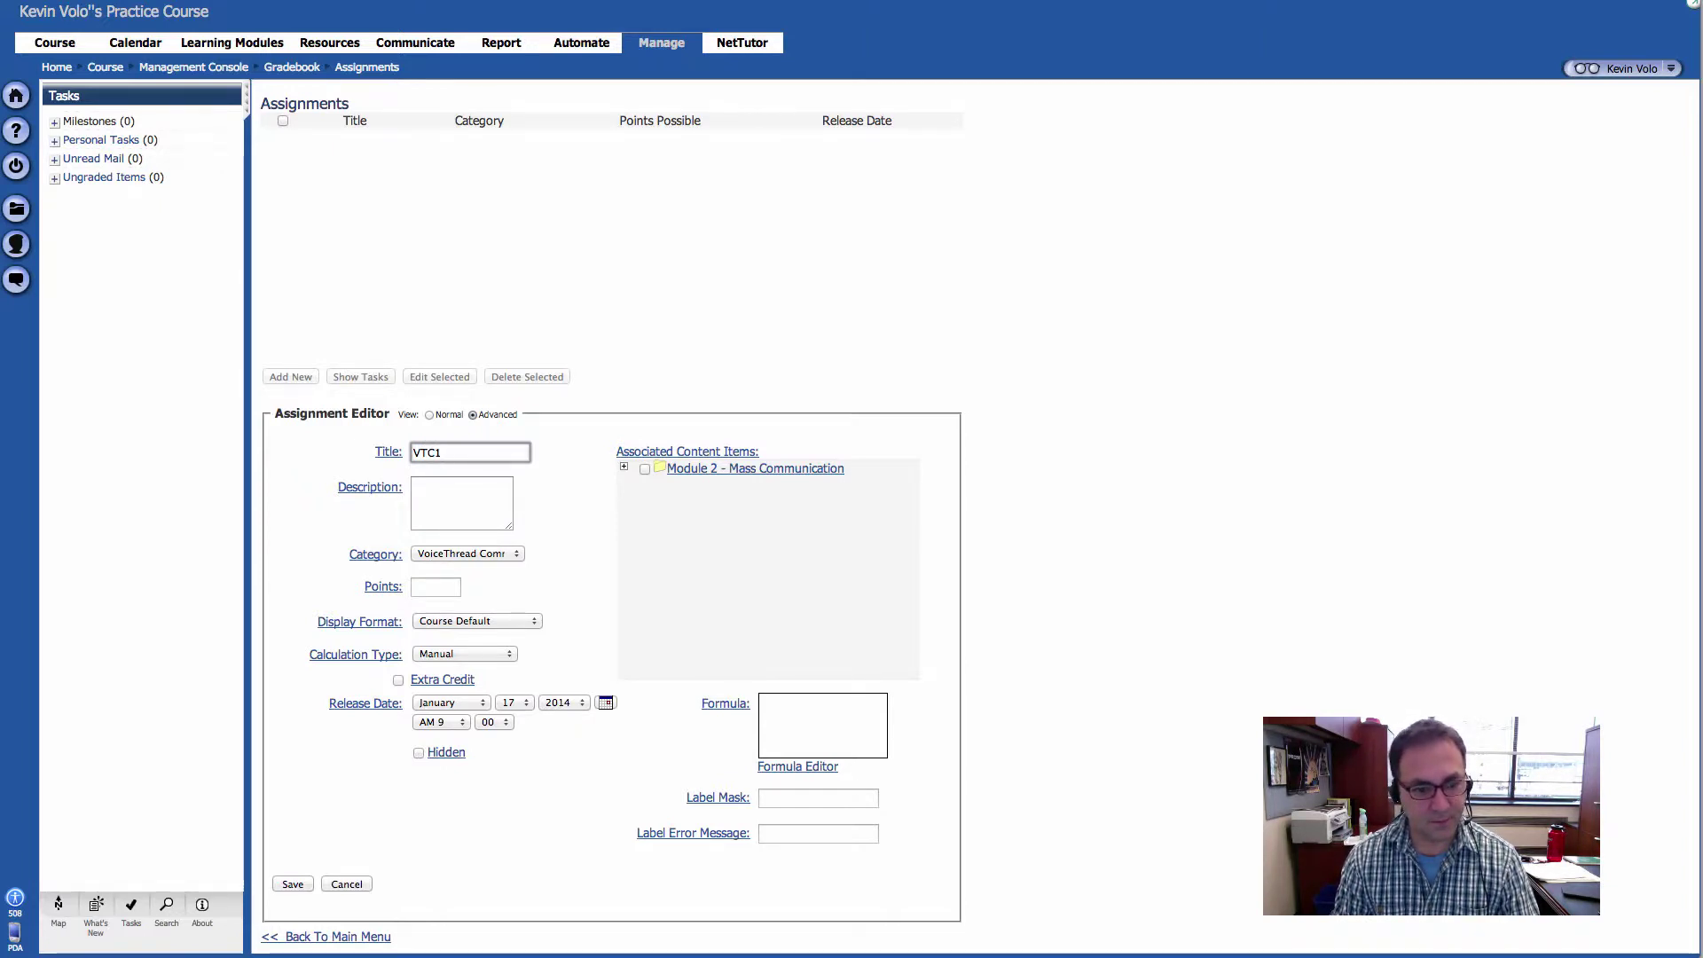
{"action": "type", "text": ": M"}
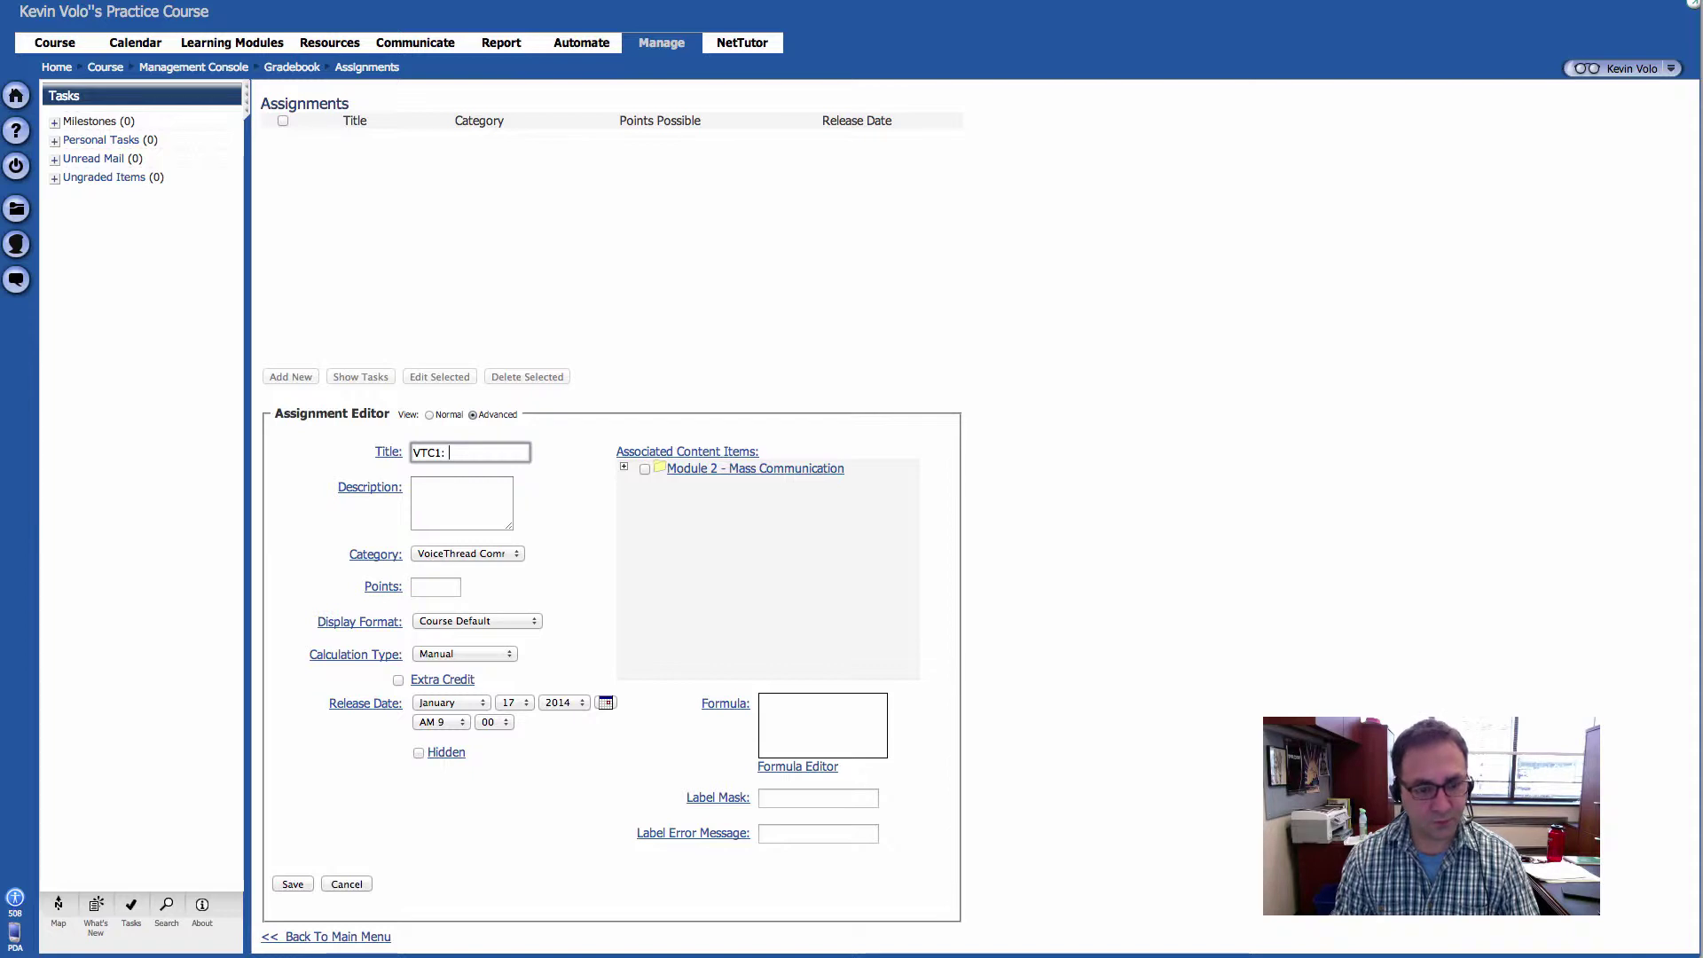
{"action": "type", "text": "ass Comm"}
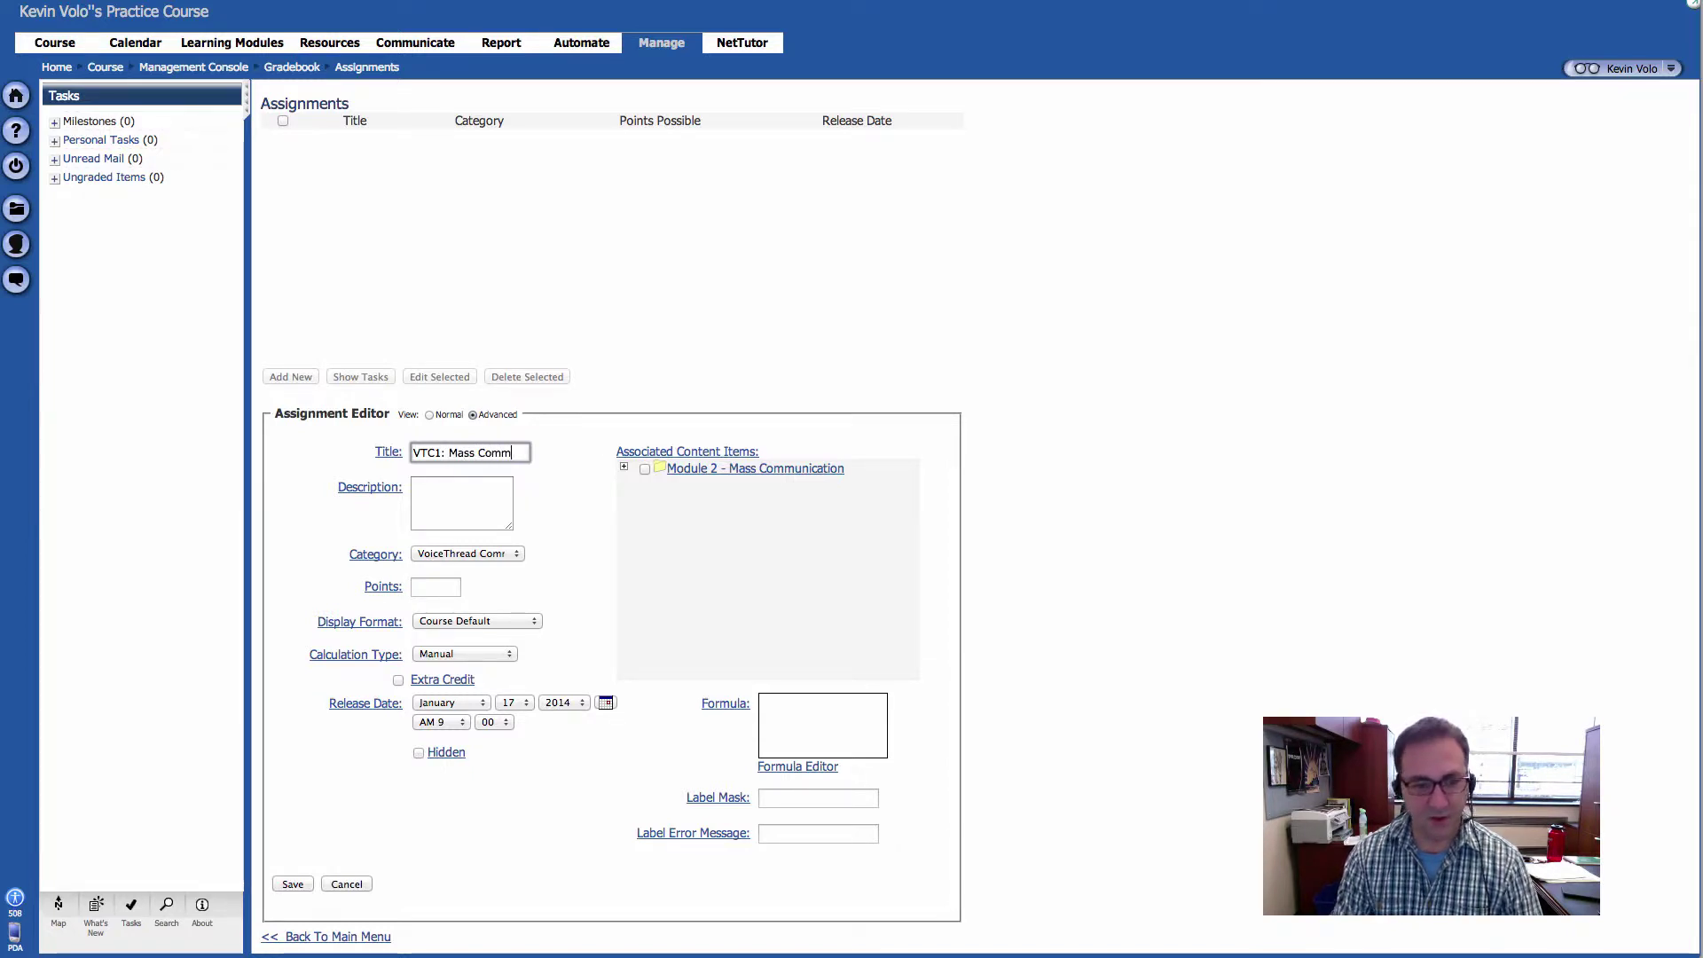
{"action": "type", "text": "."}
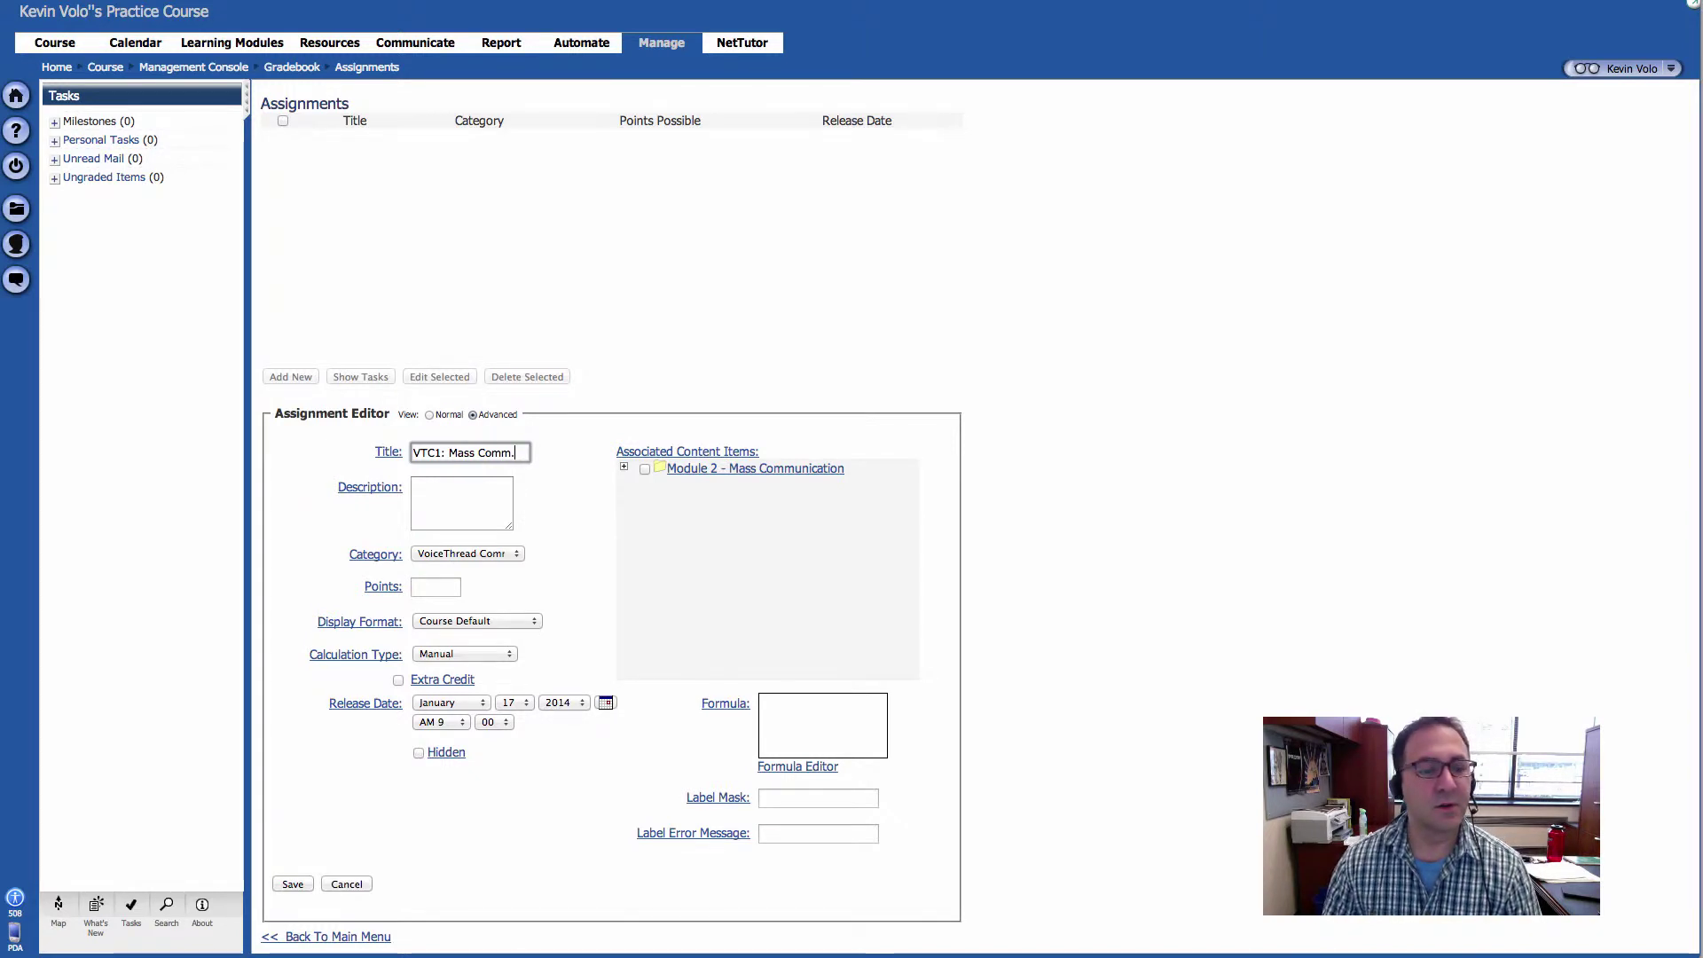
Try shortening the assignment title to "VTC1" by deleting the topic text, and undo the deletion.
{"action": "left_click", "coordinate": [439, 452]}
{"action": "left_click_drag", "start_coordinate": [442, 452], "coordinate": [528, 454]}
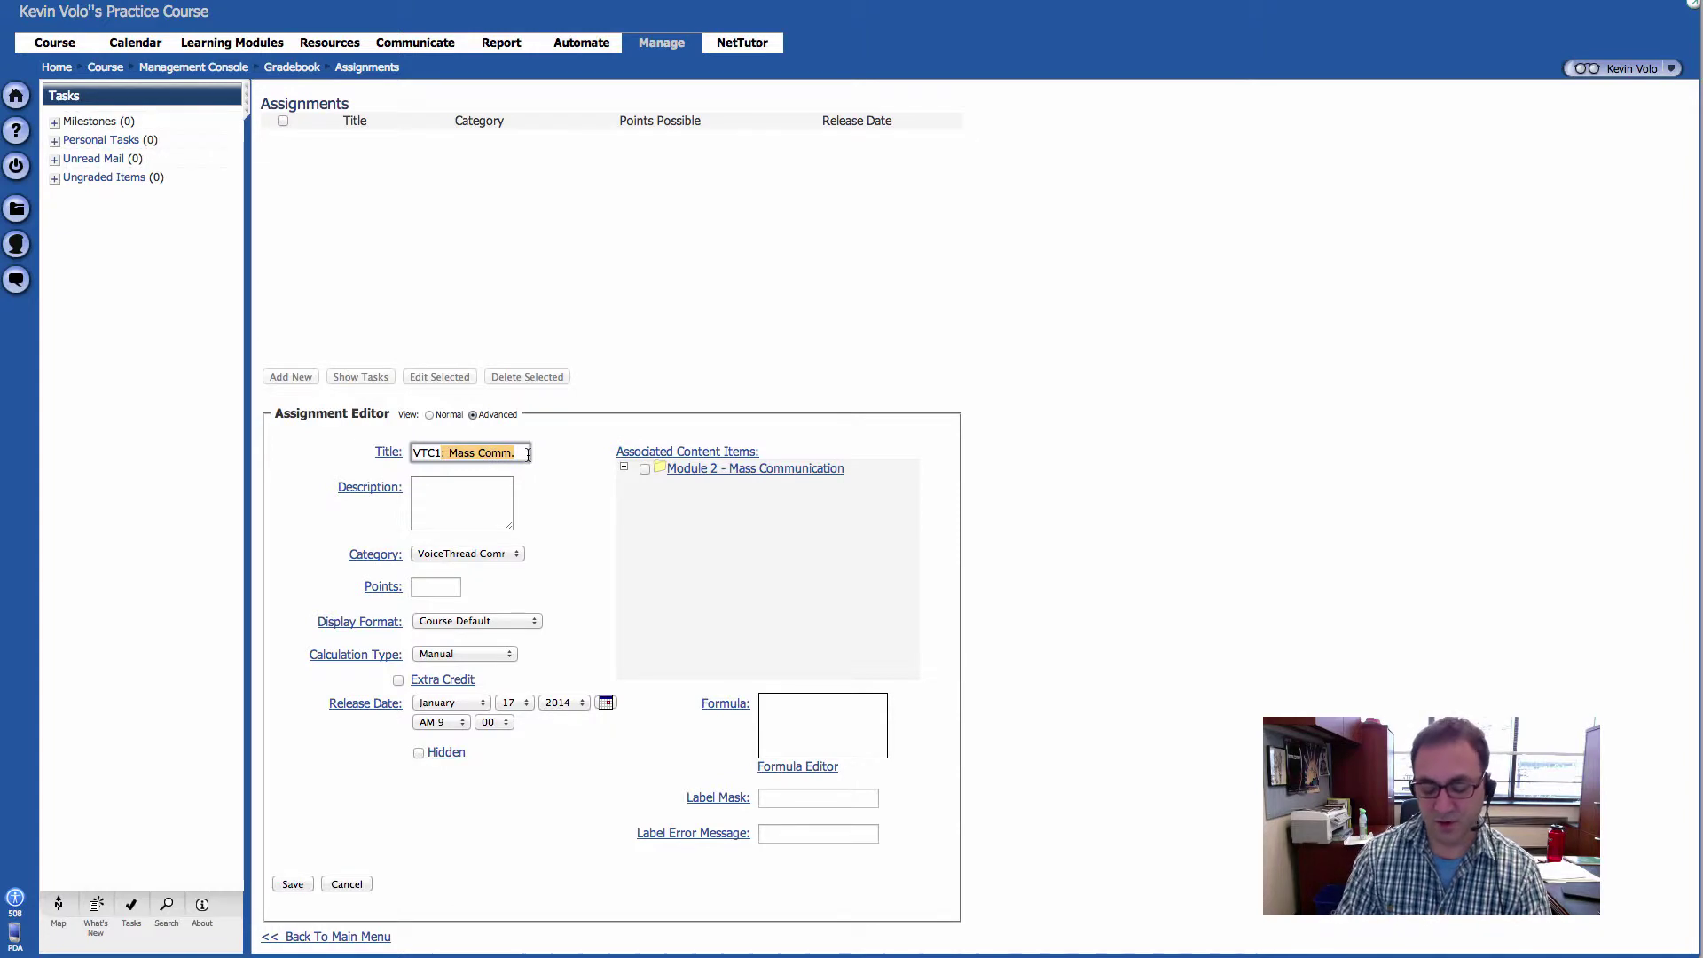
{"action": "key", "text": "BackSpace"}
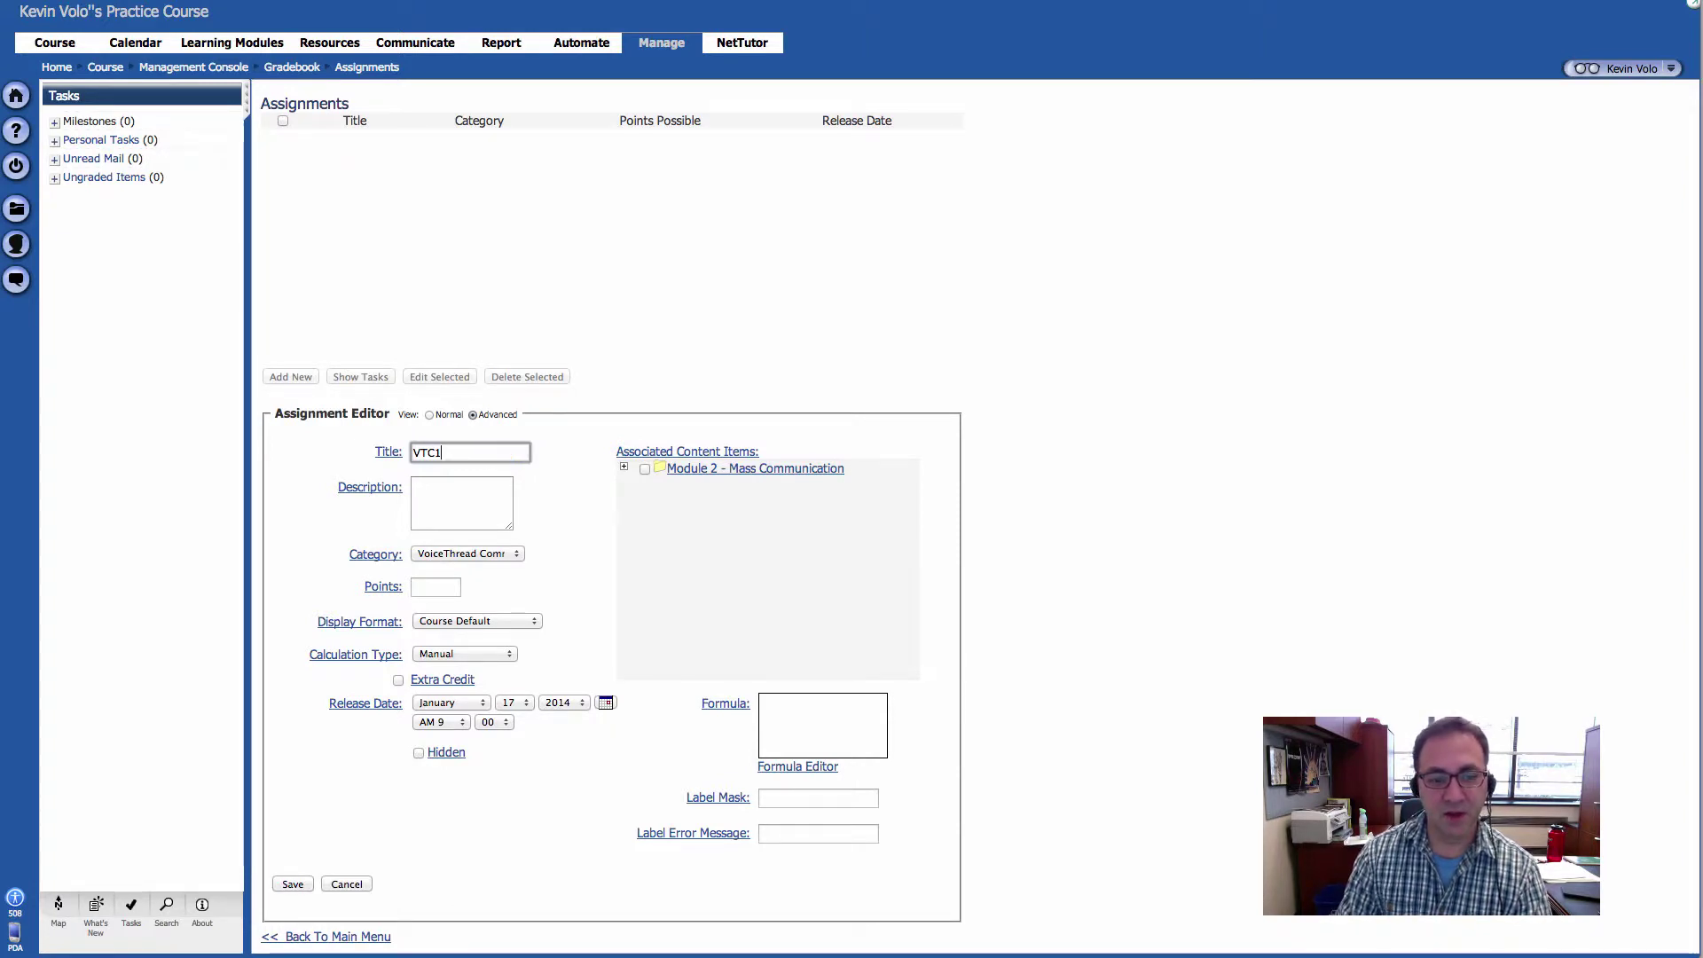
{"action": "key", "text": "super+z"}
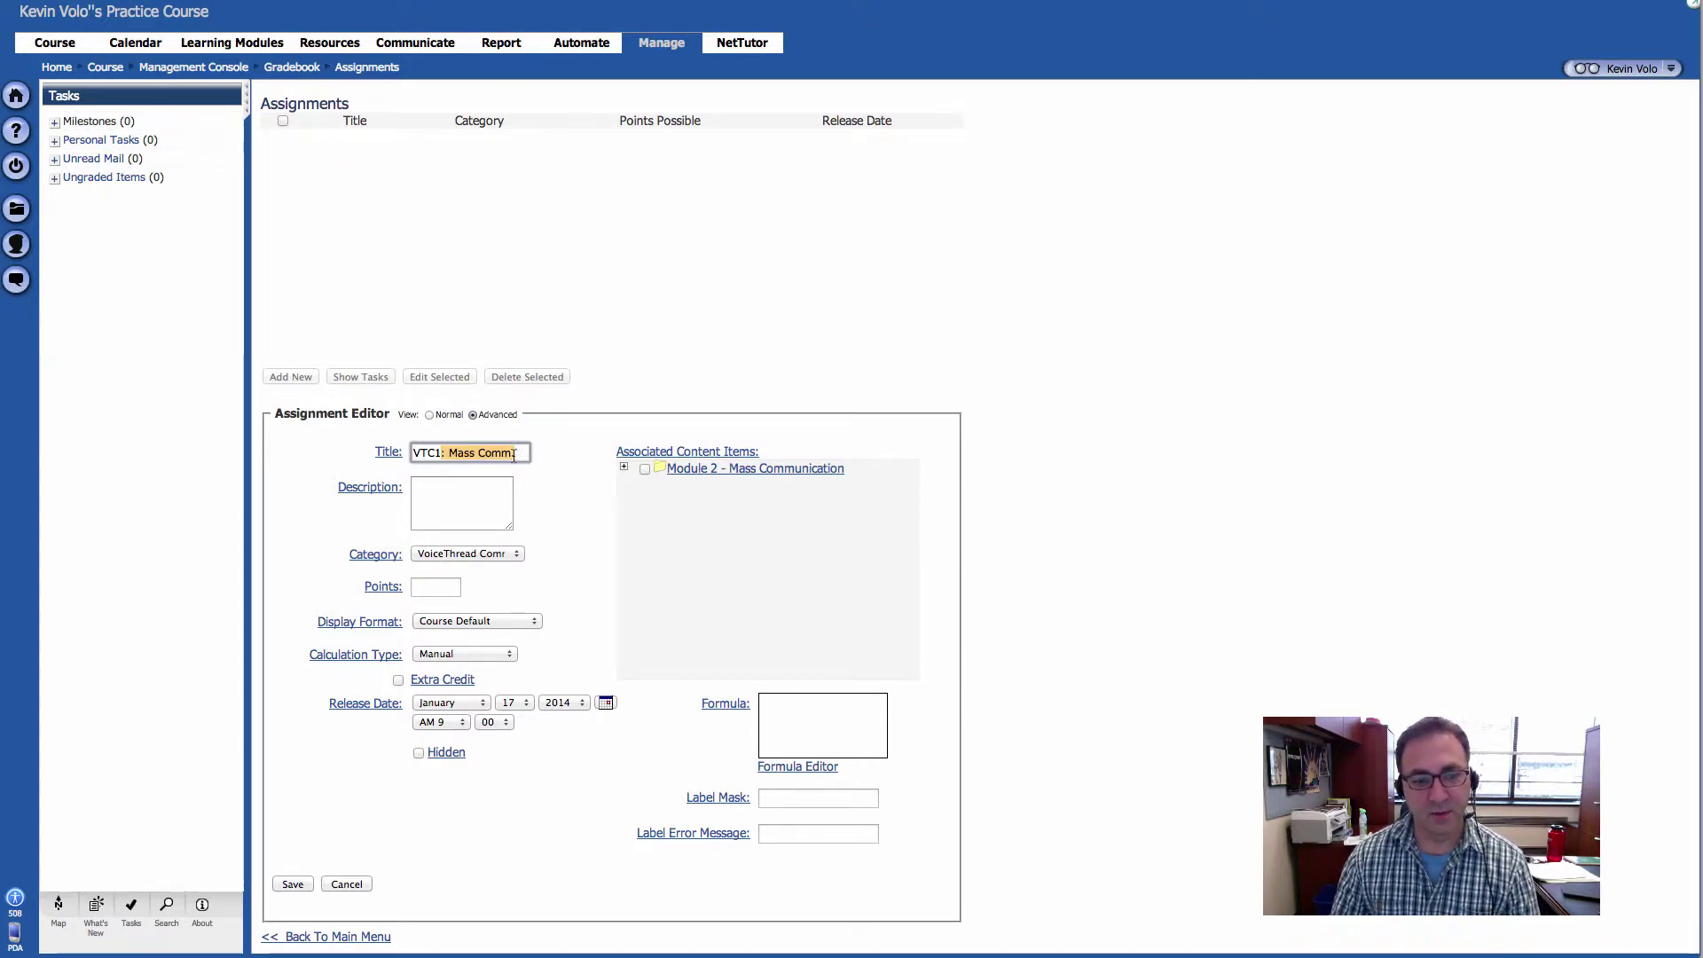
Remove the trailing period from the title so it reads "VTC1: Mass Comm".
{"action": "left_click", "coordinate": [519, 454]}
{"action": "left_click", "coordinate": [518, 455]}
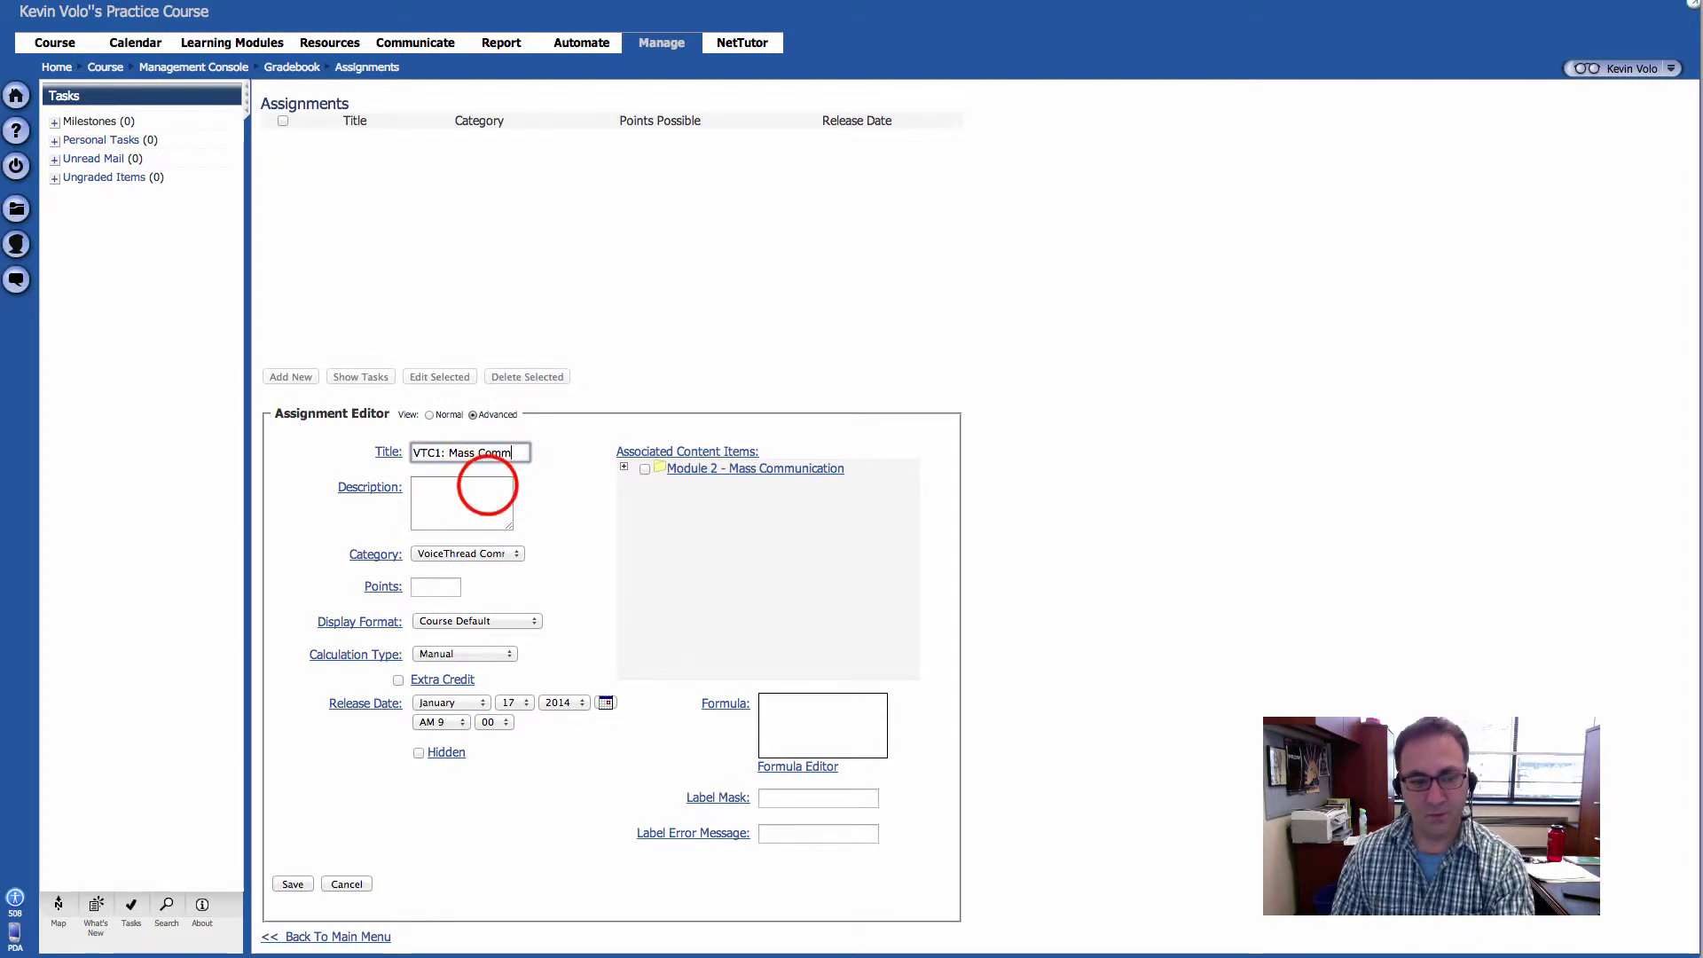
{"action": "key", "text": "BackSpace"}
{"action": "key", "text": "Tab"}
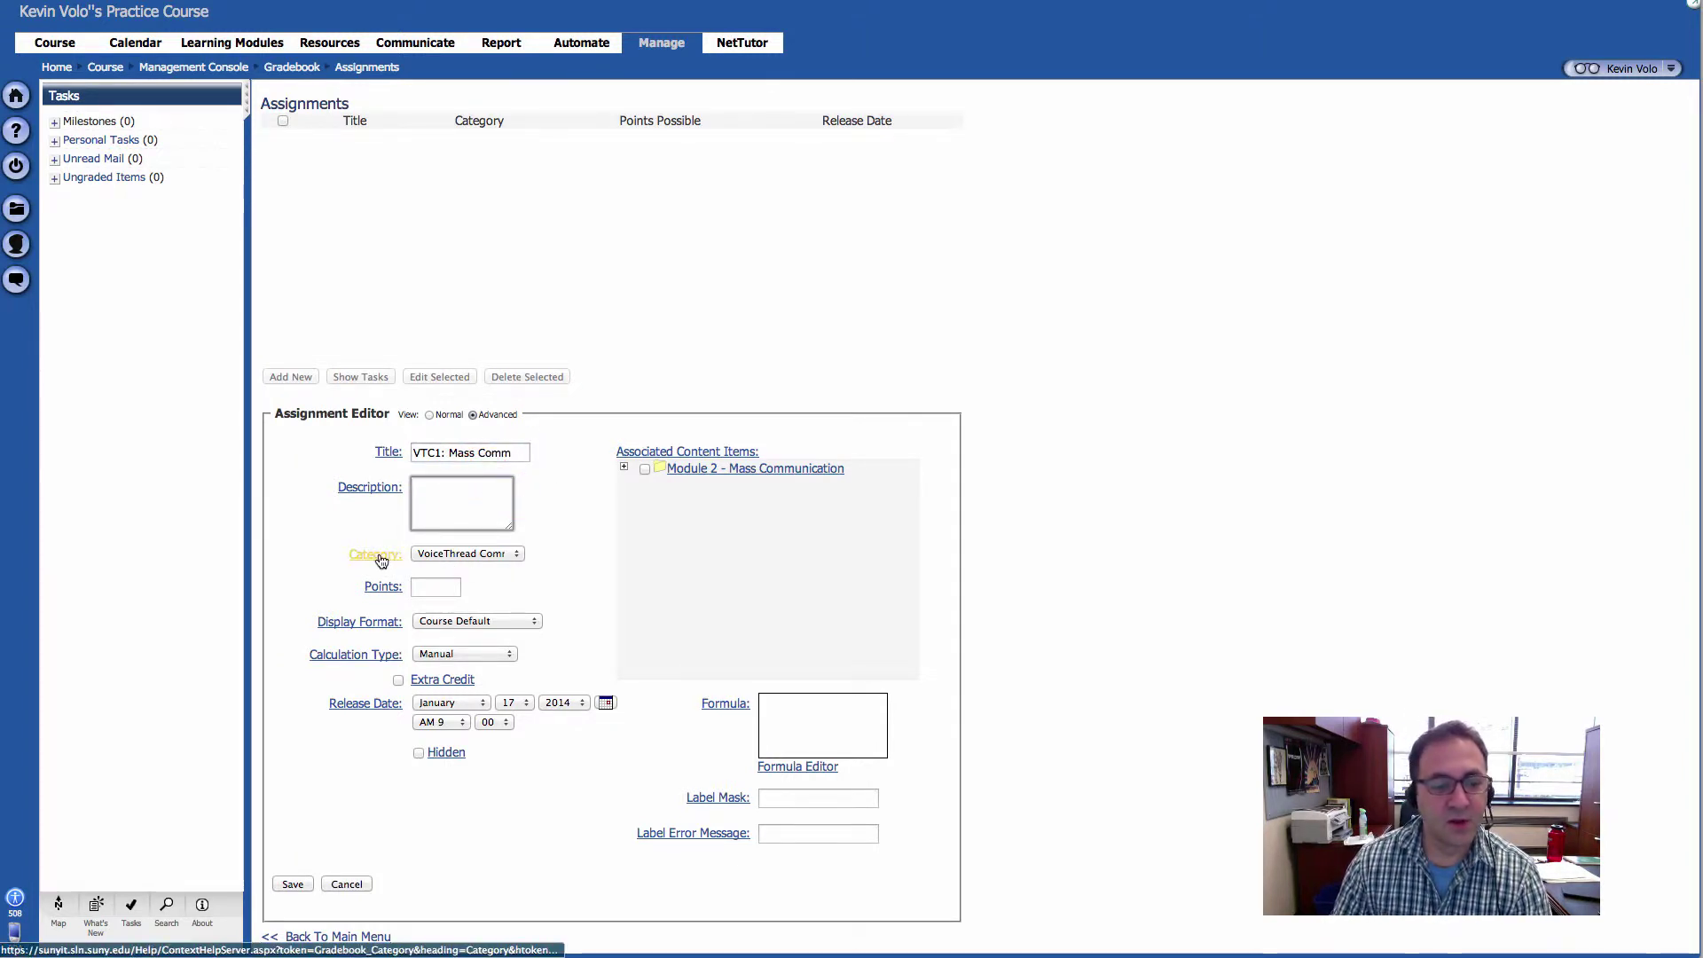
Keep VoiceThread Comments as the assignment's category and set its points to 100.
{"action": "left_click", "coordinate": [513, 556]}
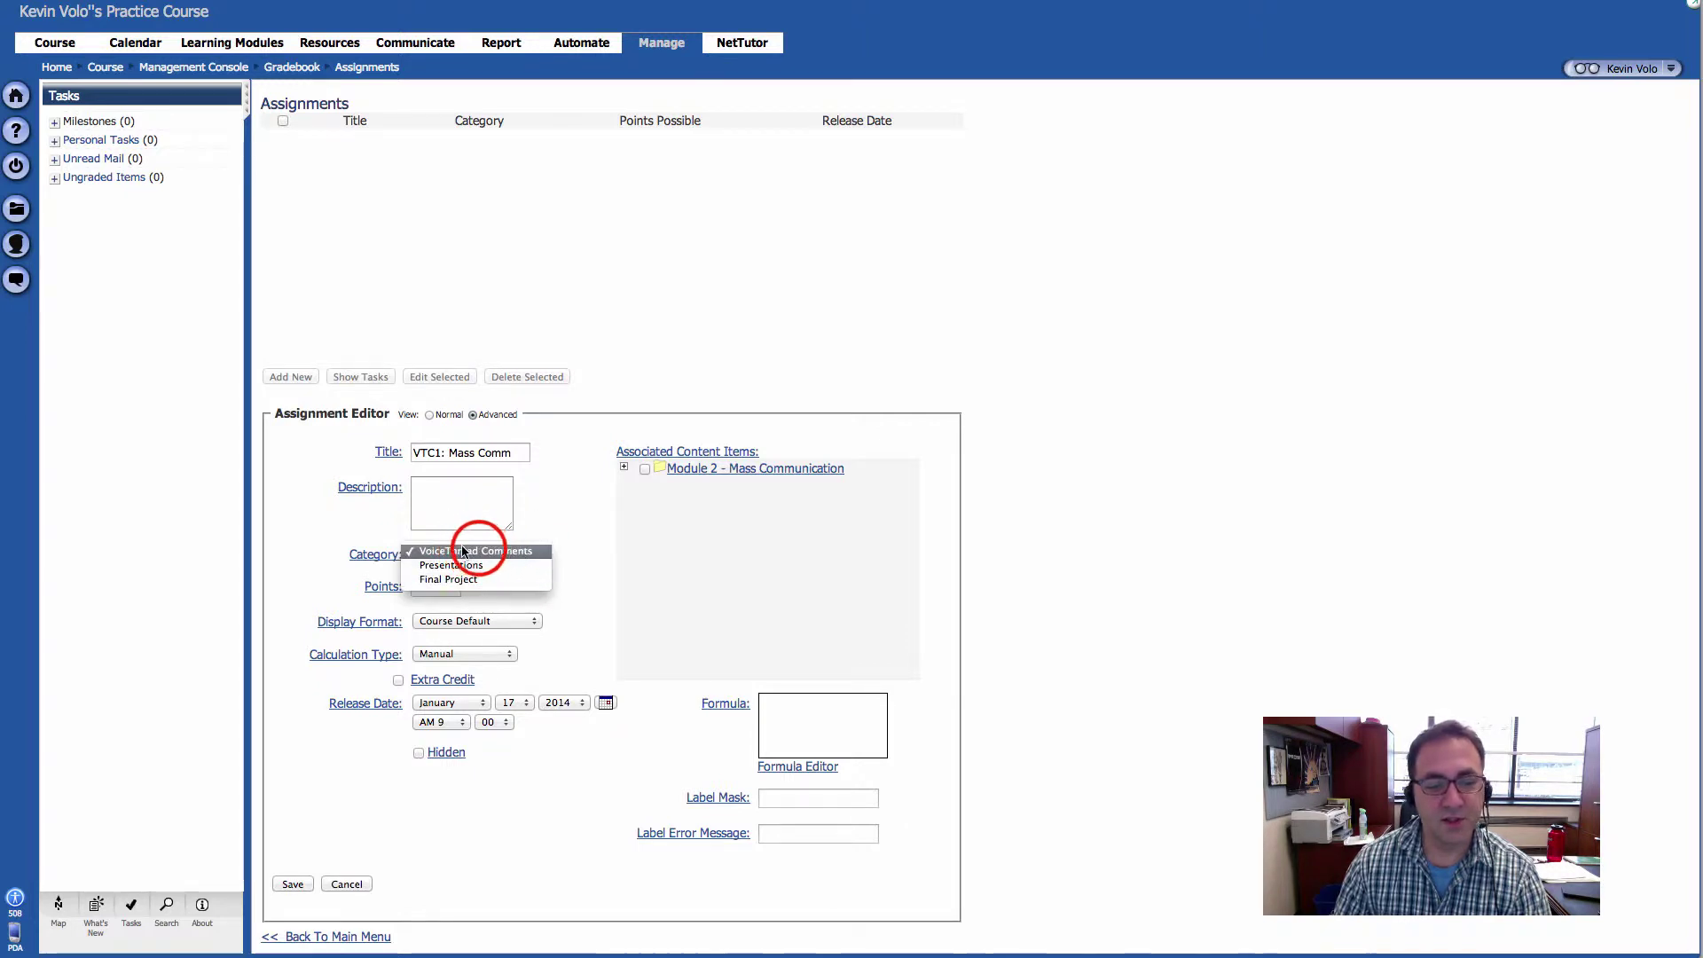
{"action": "left_click", "coordinate": [526, 584]}
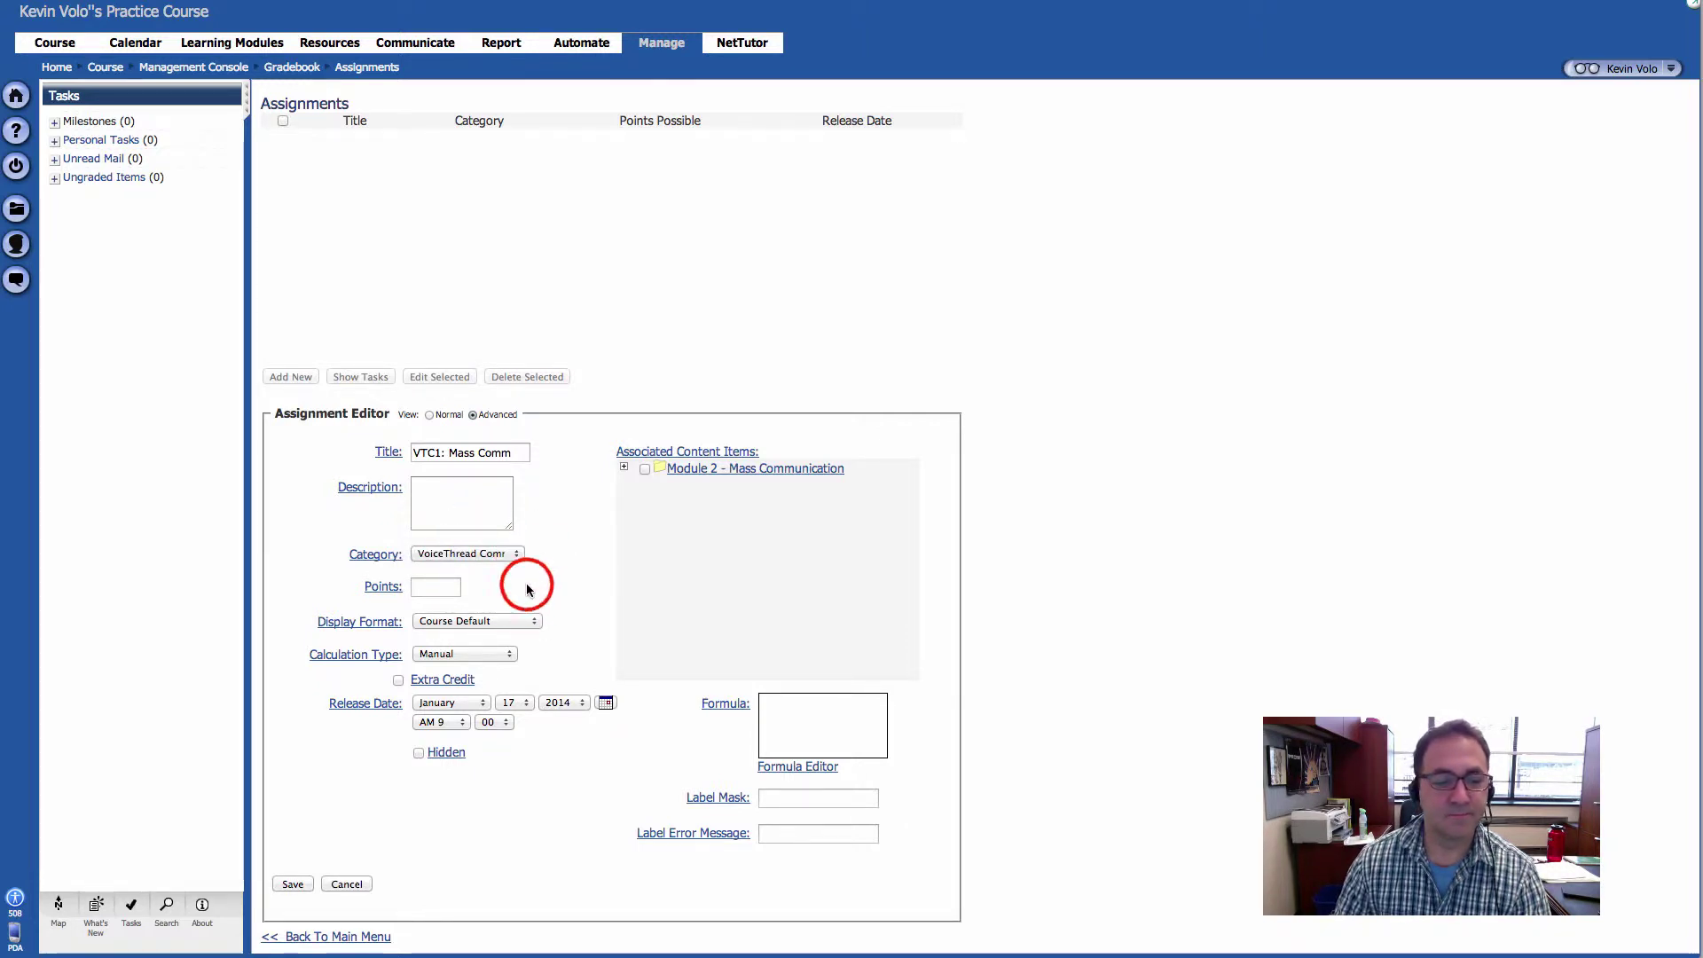
{"action": "left_click", "coordinate": [445, 586]}
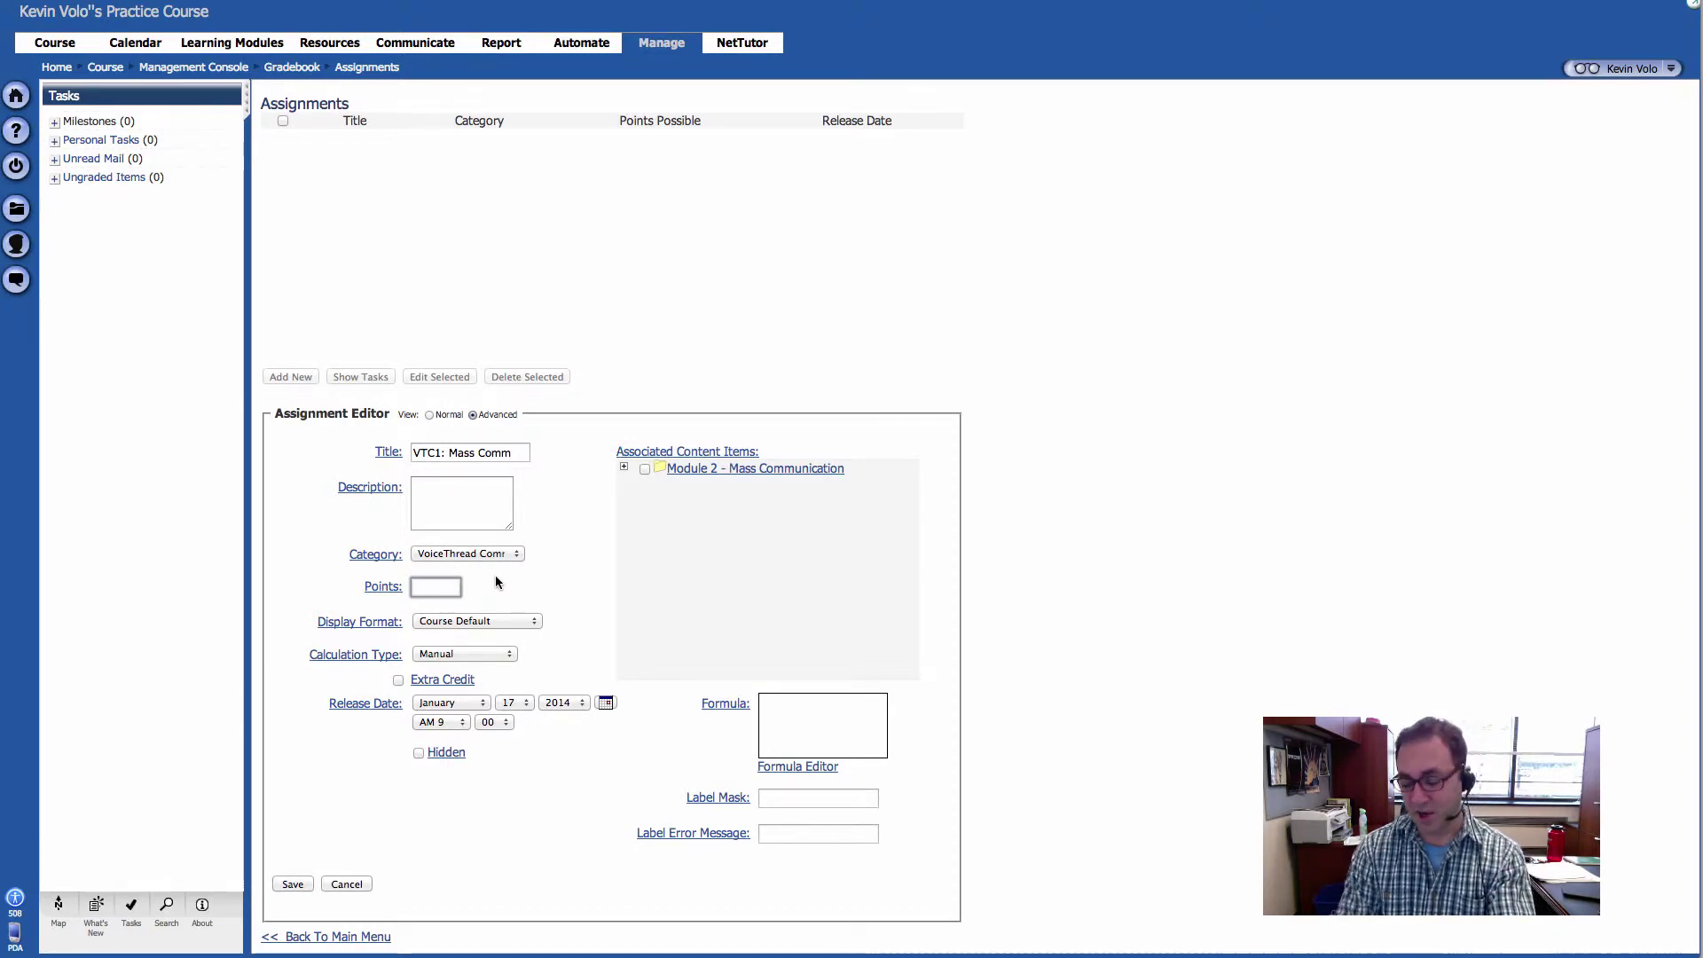
{"action": "type", "text": "100"}
{"action": "left_click", "coordinate": [523, 572]}
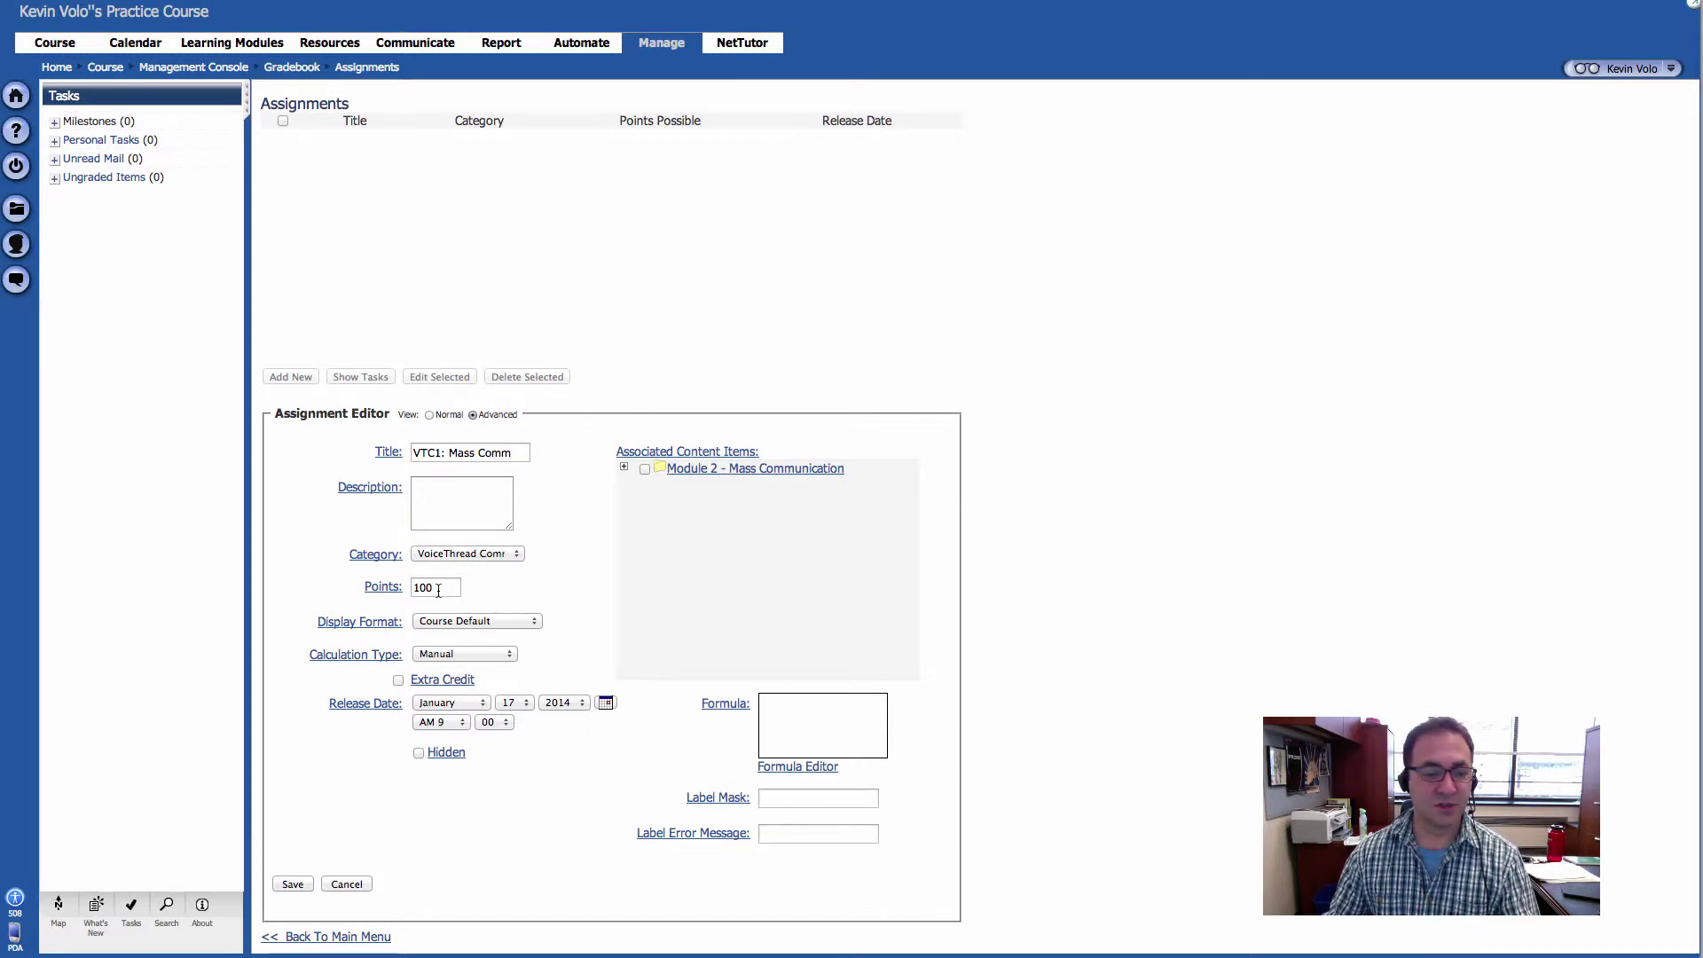
{"action": "double_click", "coordinate": [438, 590]}
{"action": "left_click", "coordinate": [488, 586]}
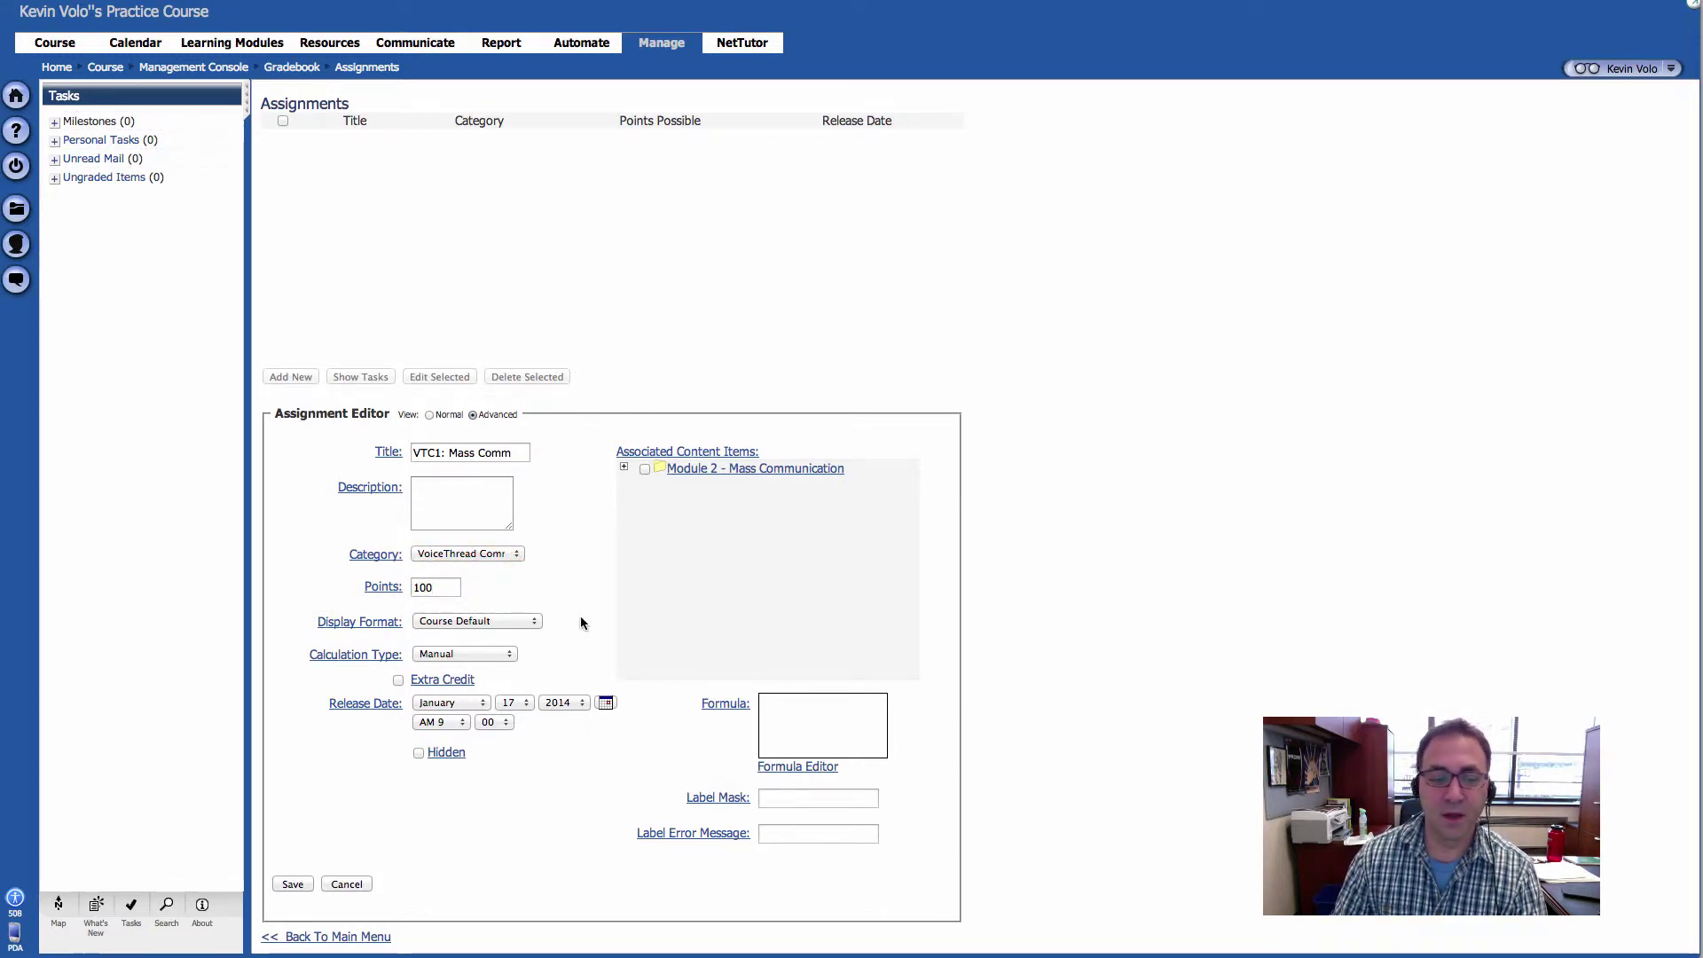
Review the display format options, keep Course Default, and save the assignment.
{"action": "left_click", "coordinate": [509, 620]}
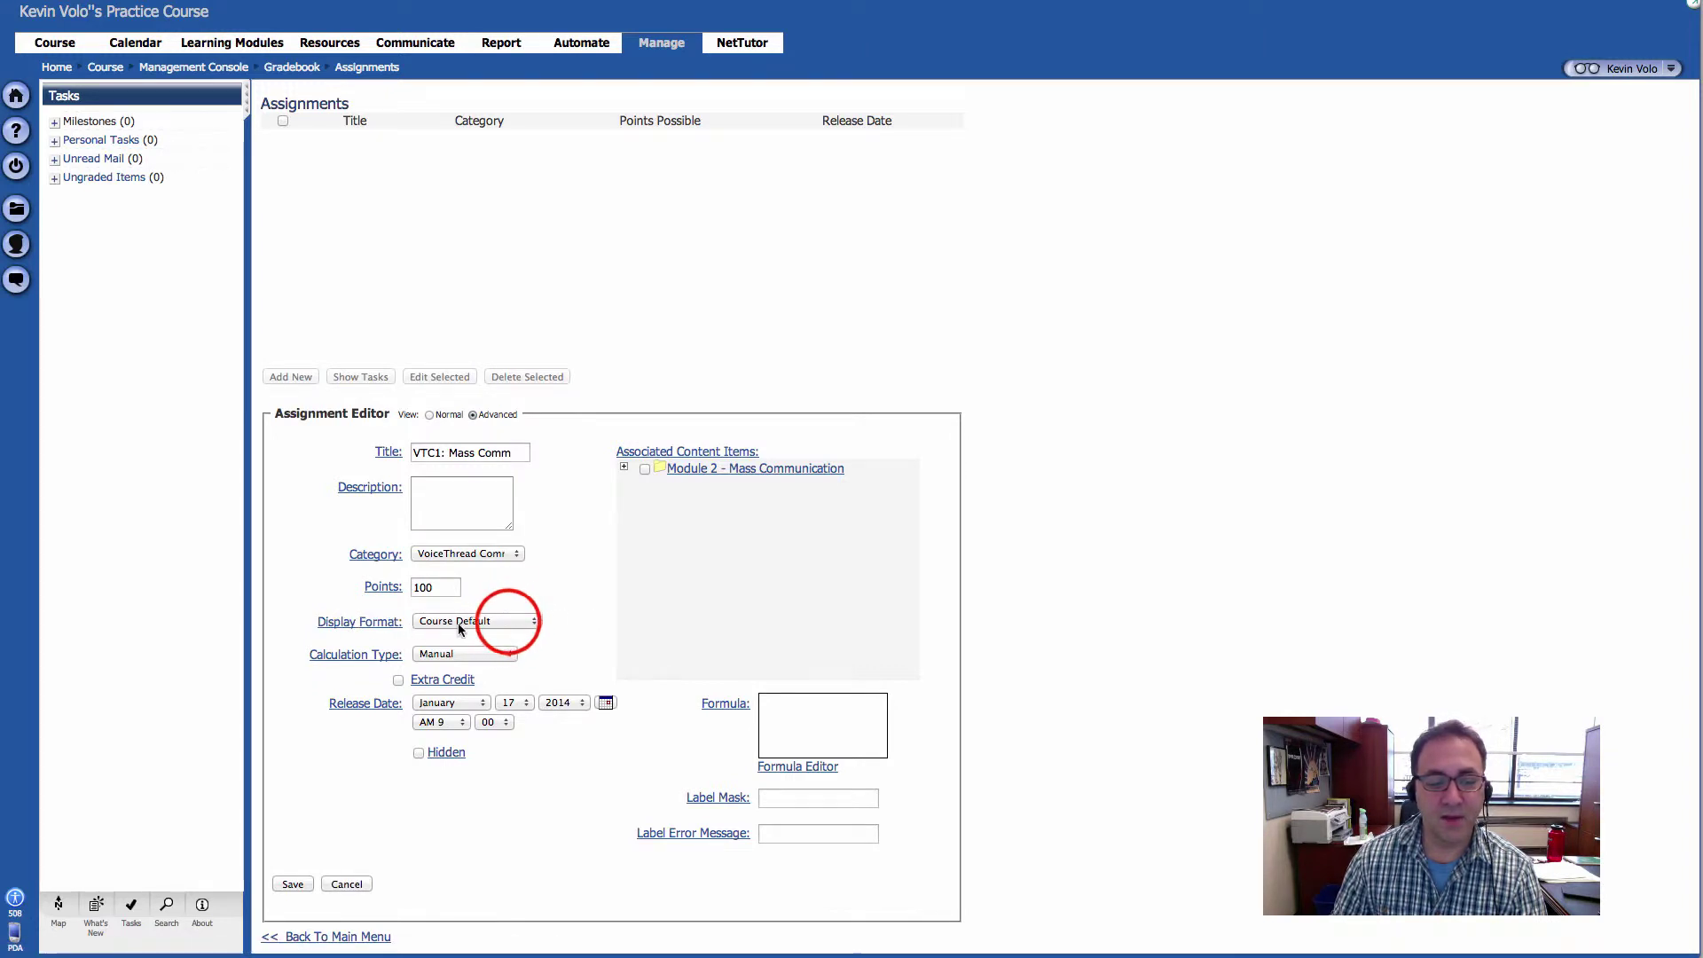
{"action": "left_click", "coordinate": [509, 620]}
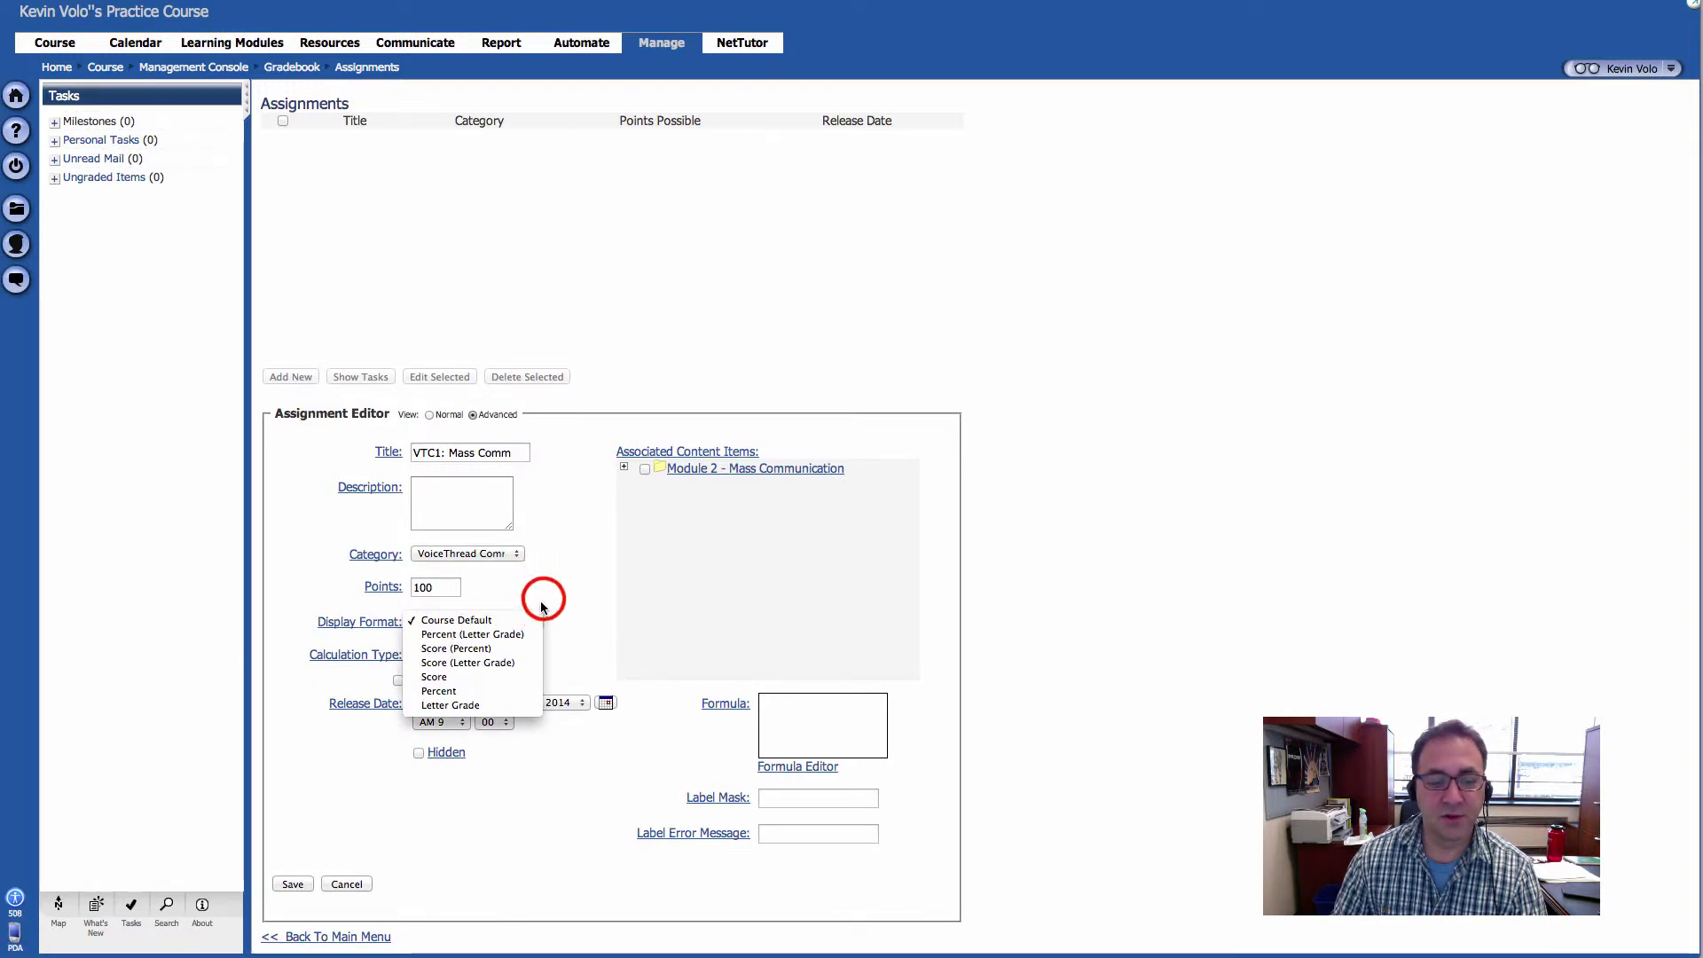
{"action": "left_click", "coordinate": [543, 605]}
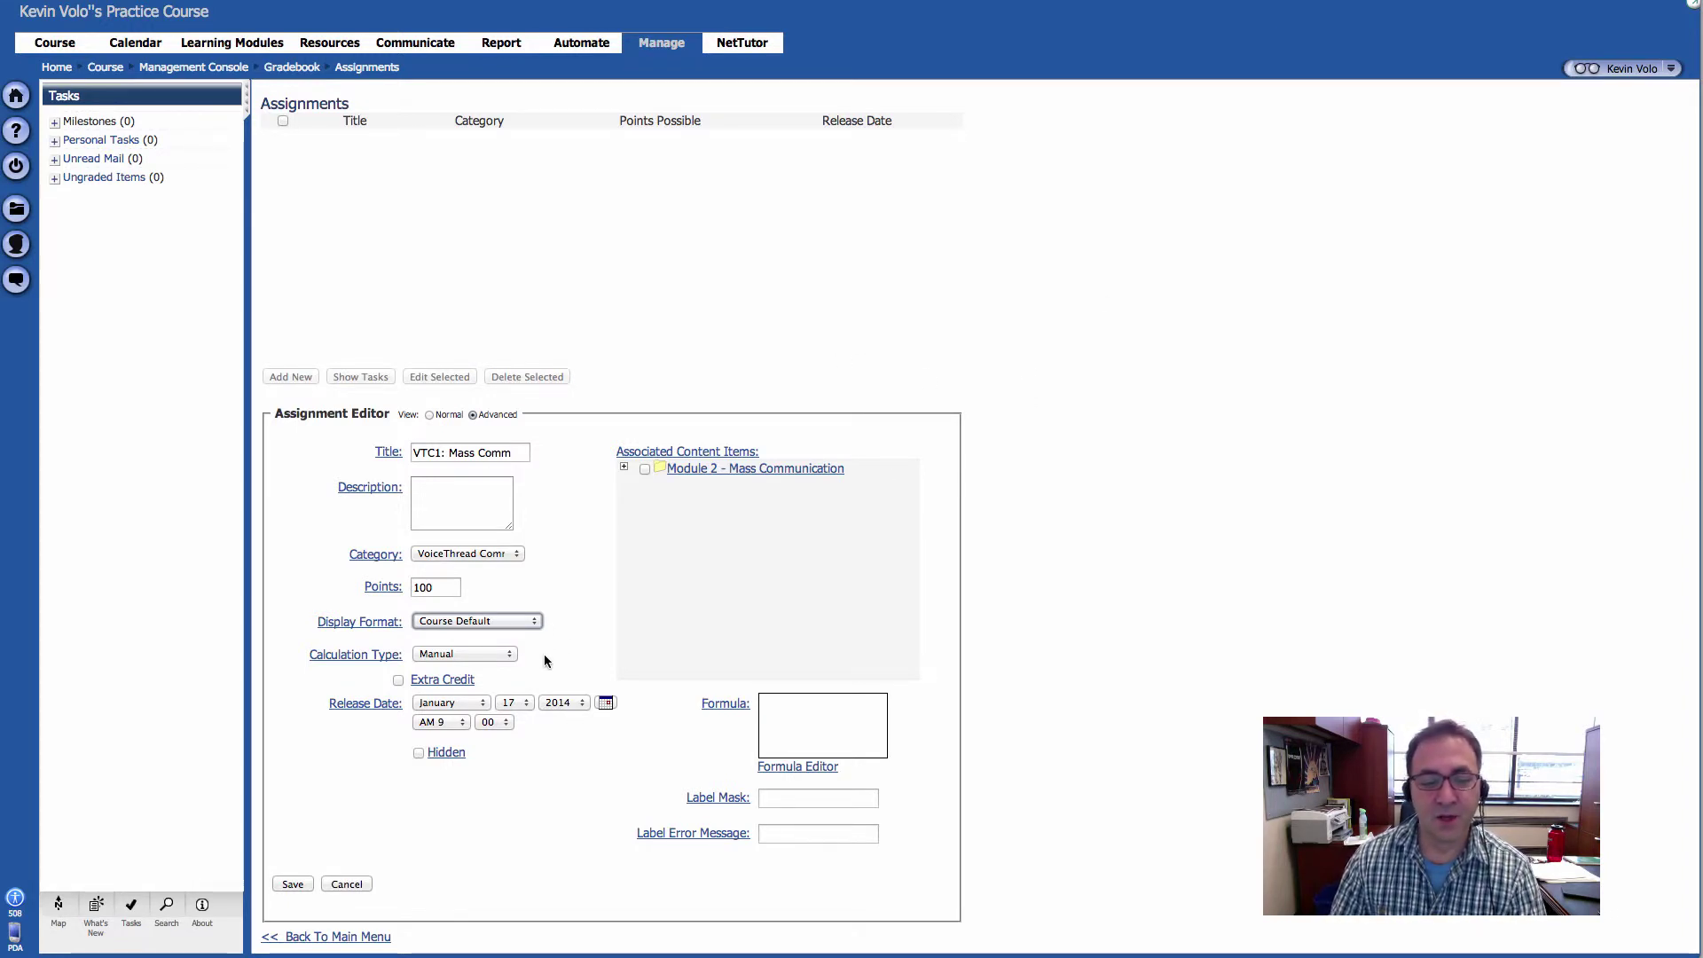
{"action": "left_click", "coordinate": [522, 812]}
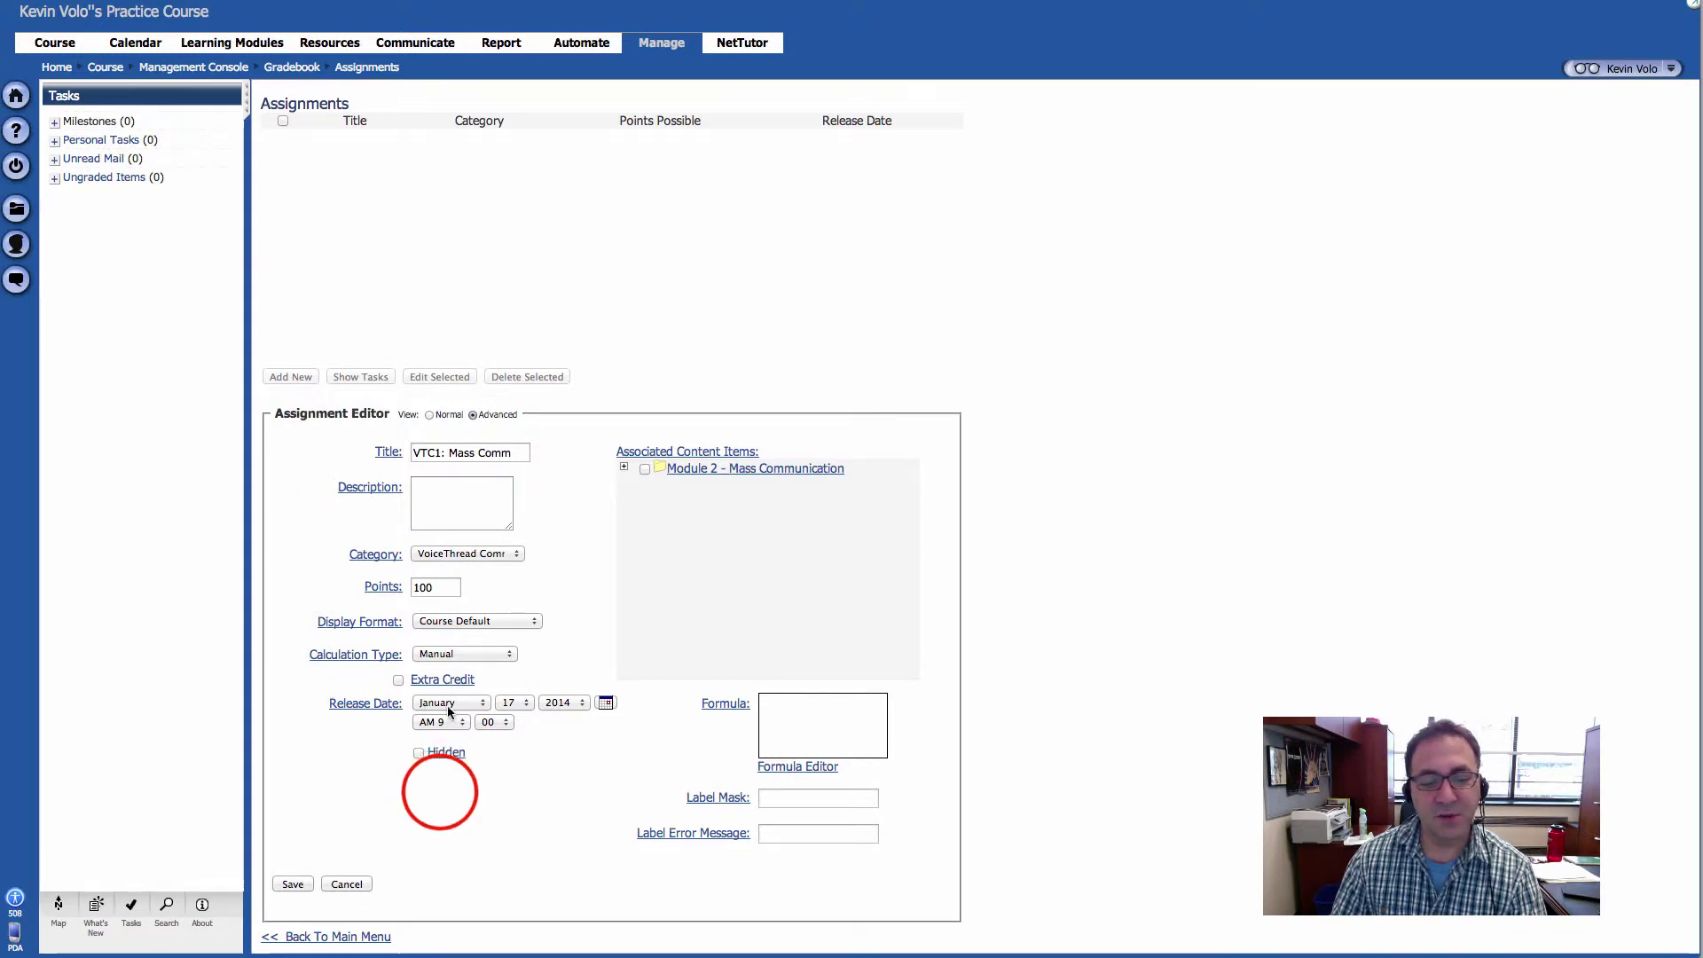
{"action": "left_click", "coordinate": [433, 801]}
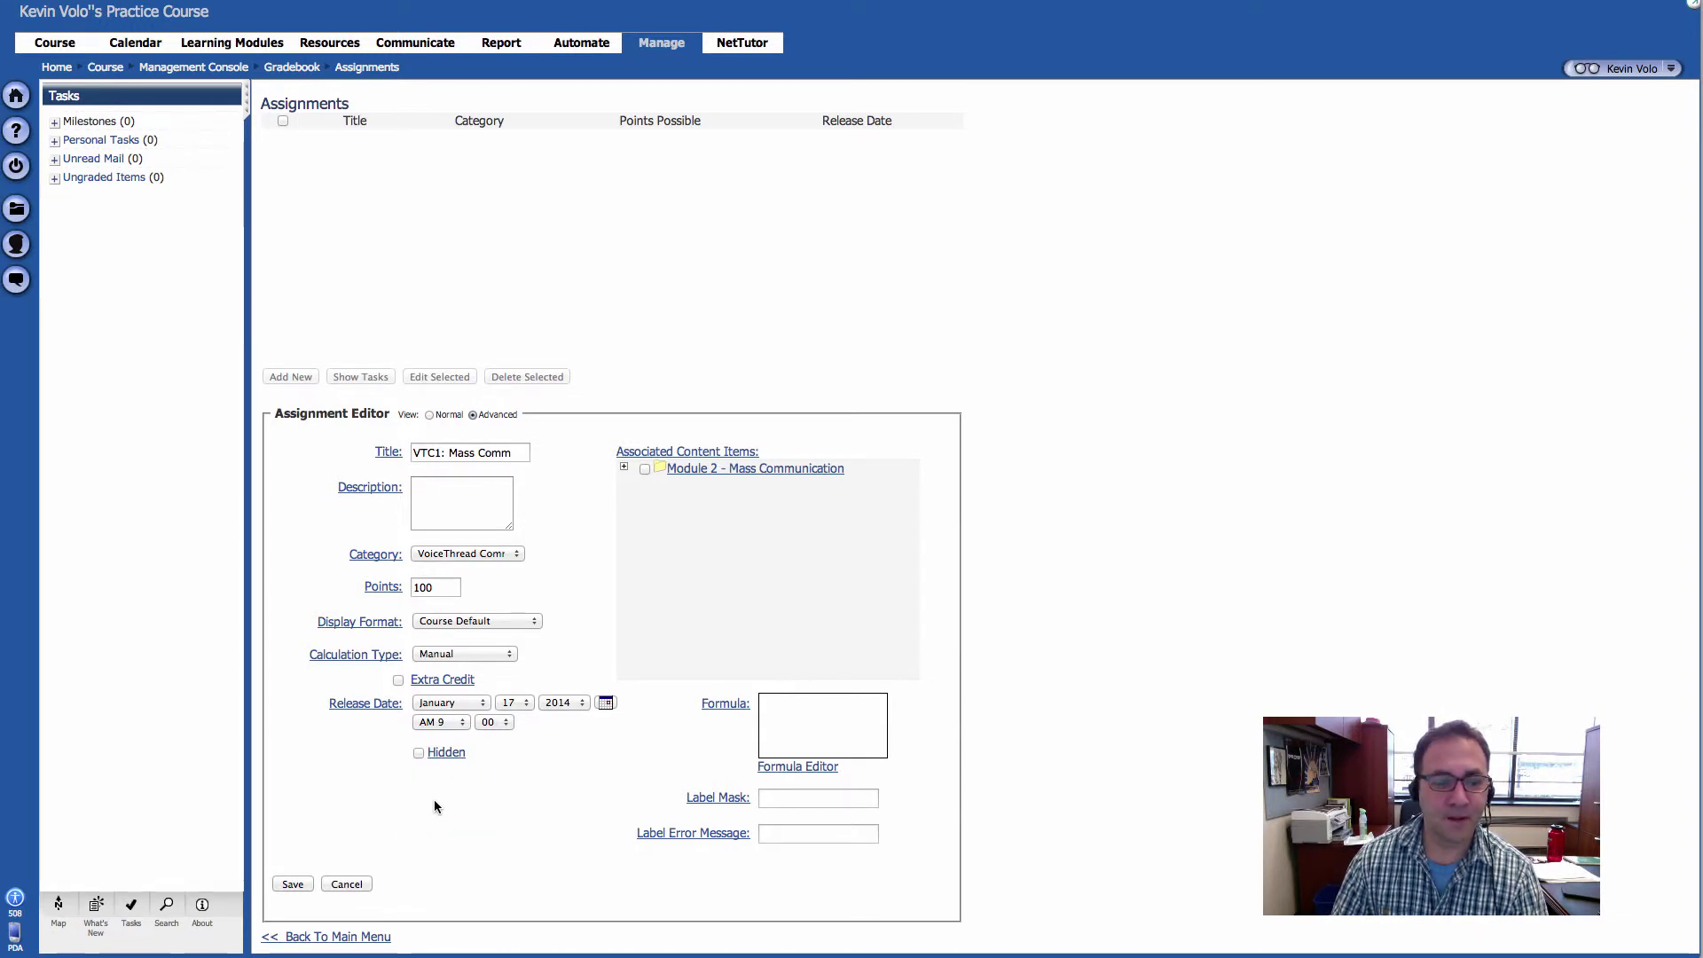
{"action": "left_click", "coordinate": [296, 886]}
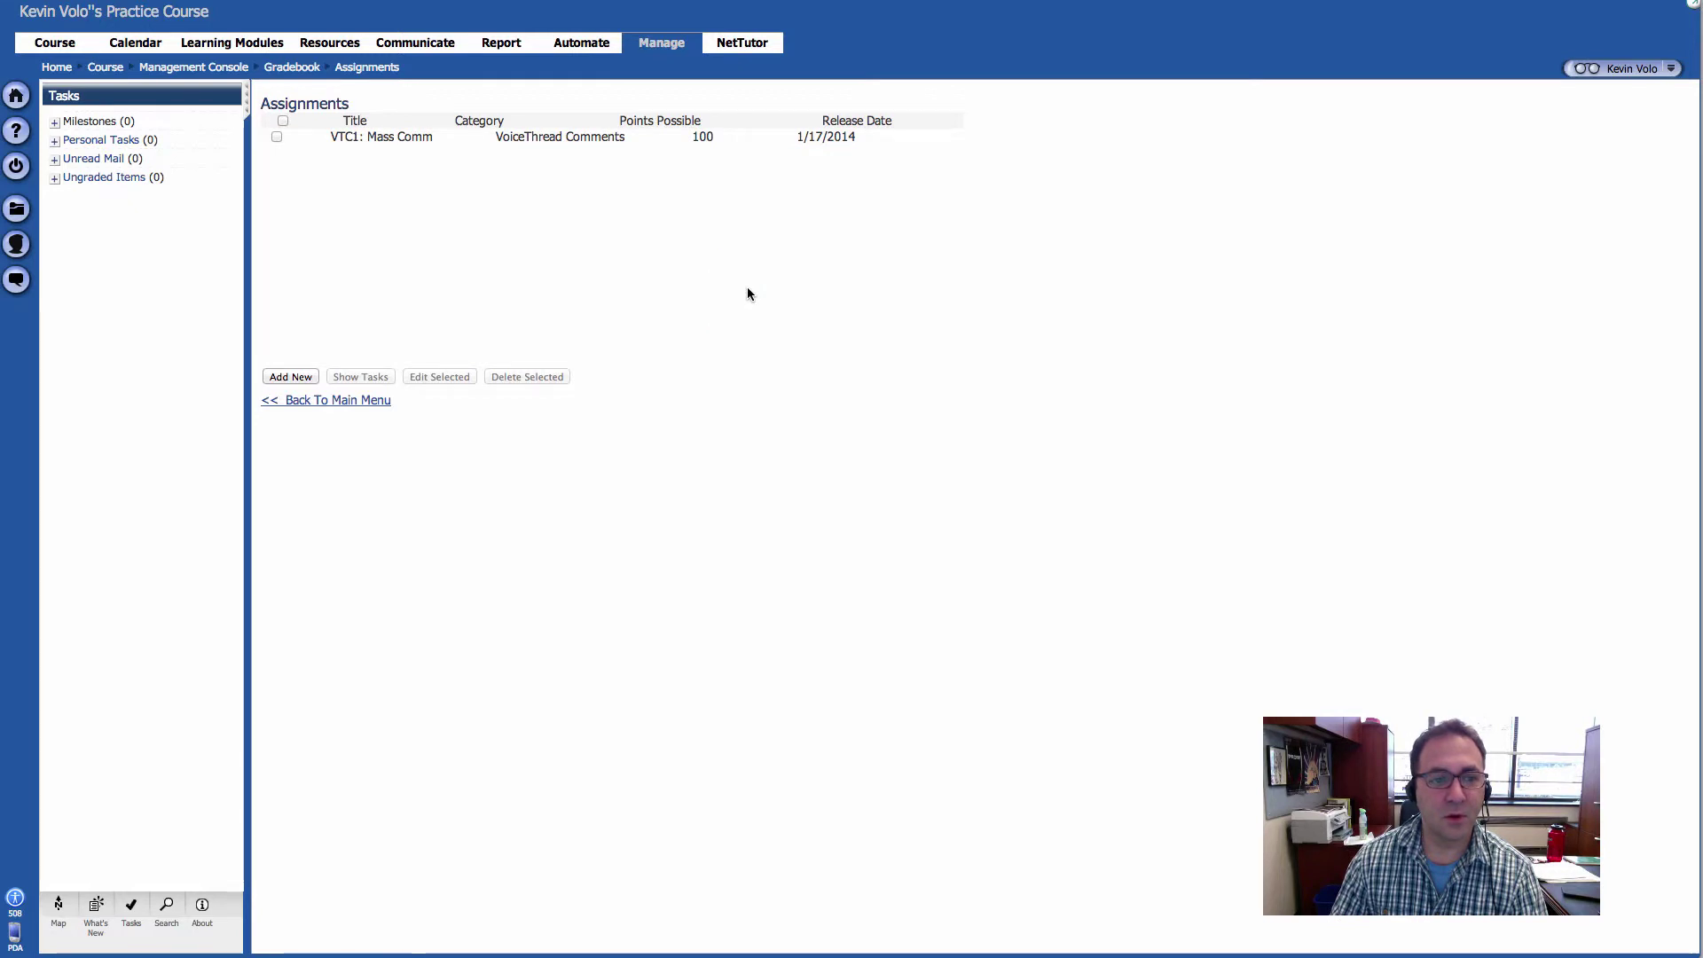
Return to the gradebook, view all grades, and widen the VoiceThread Comments, VTC1, Presentations and Final Project columns to fit their headings.
{"action": "left_click", "coordinate": [344, 400]}
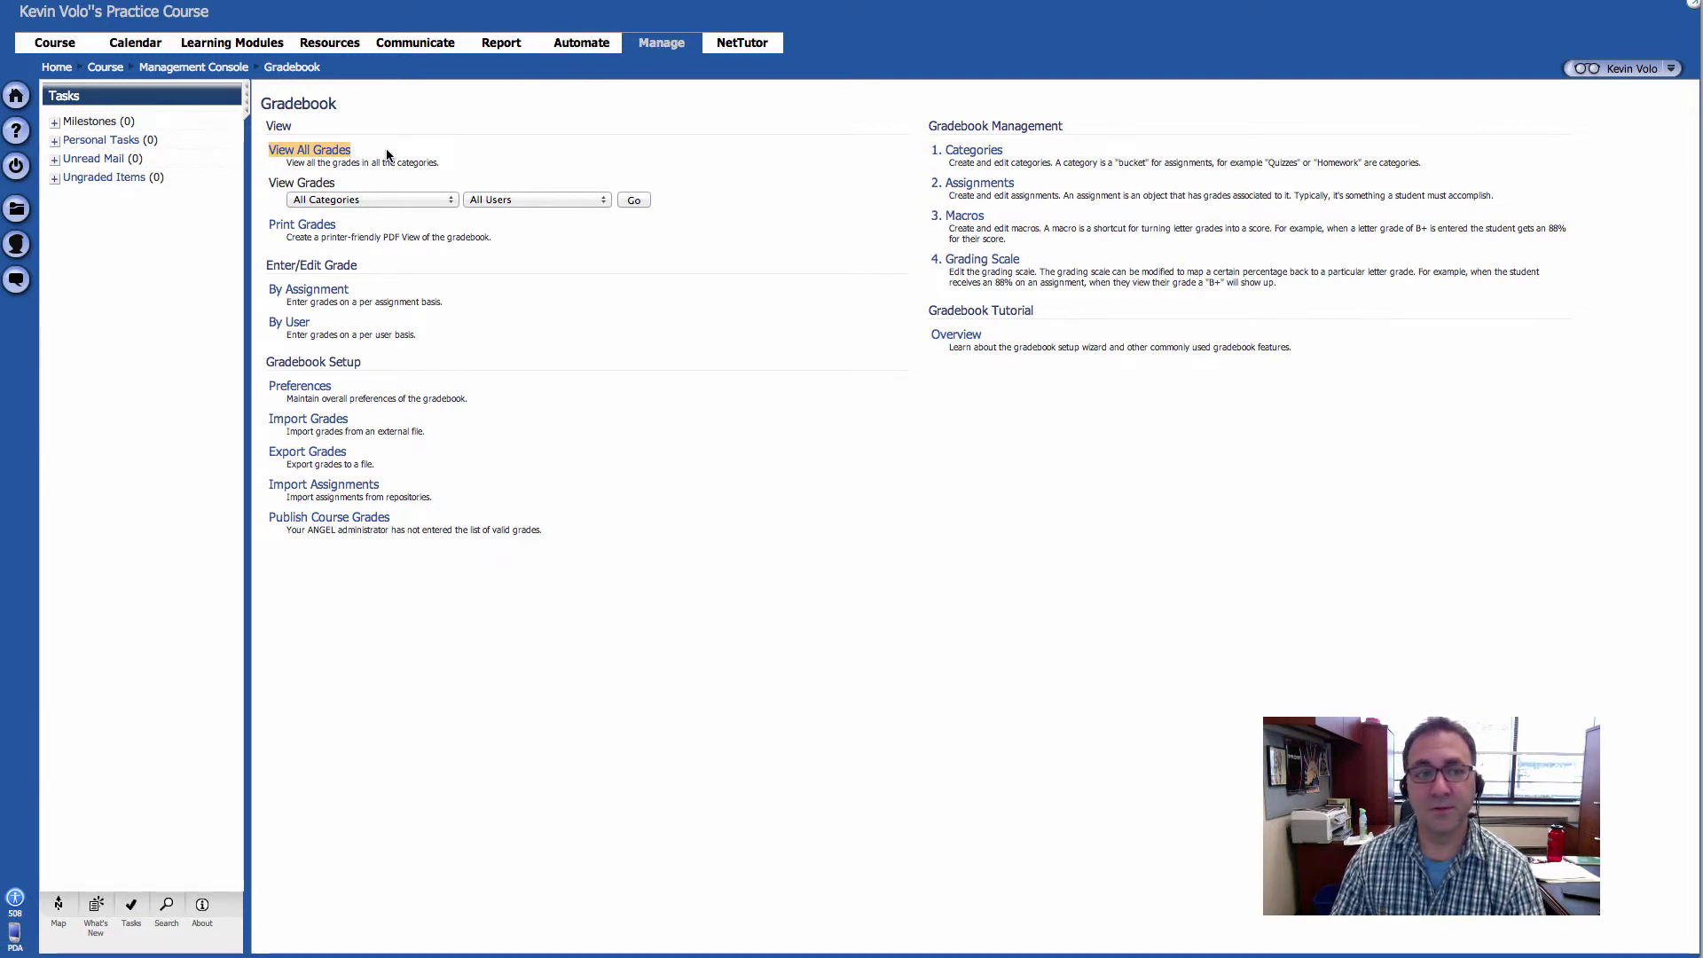
{"action": "left_click", "coordinate": [330, 156]}
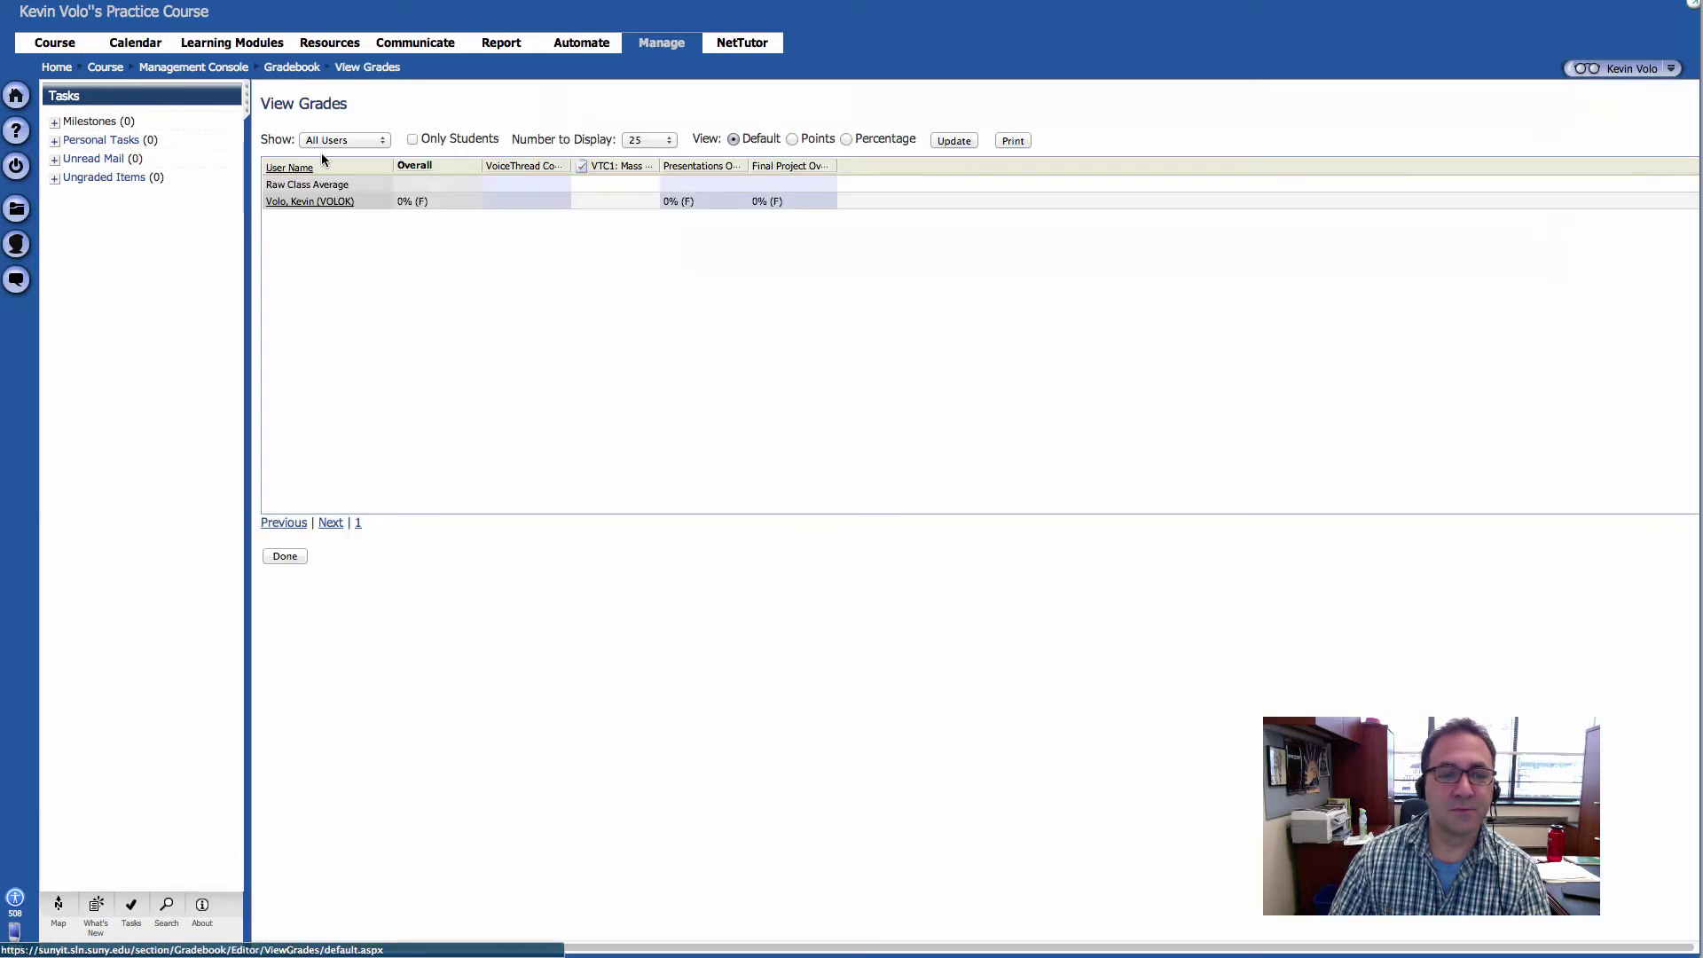
{"action": "left_click_drag", "start_coordinate": [569, 166], "coordinate": [836, 166]}
{"action": "mouse_move", "coordinate": [922, 166]}
{"action": "left_mouse_down"}
{"action": "mouse_move", "coordinate": [988, 166]}
{"action": "mouse_move", "coordinate": [970, 166]}
{"action": "left_mouse_up"}
{"action": "left_click_drag", "start_coordinate": [1058, 166], "coordinate": [1122, 166]}
{"action": "left_click", "coordinate": [1073, 275]}
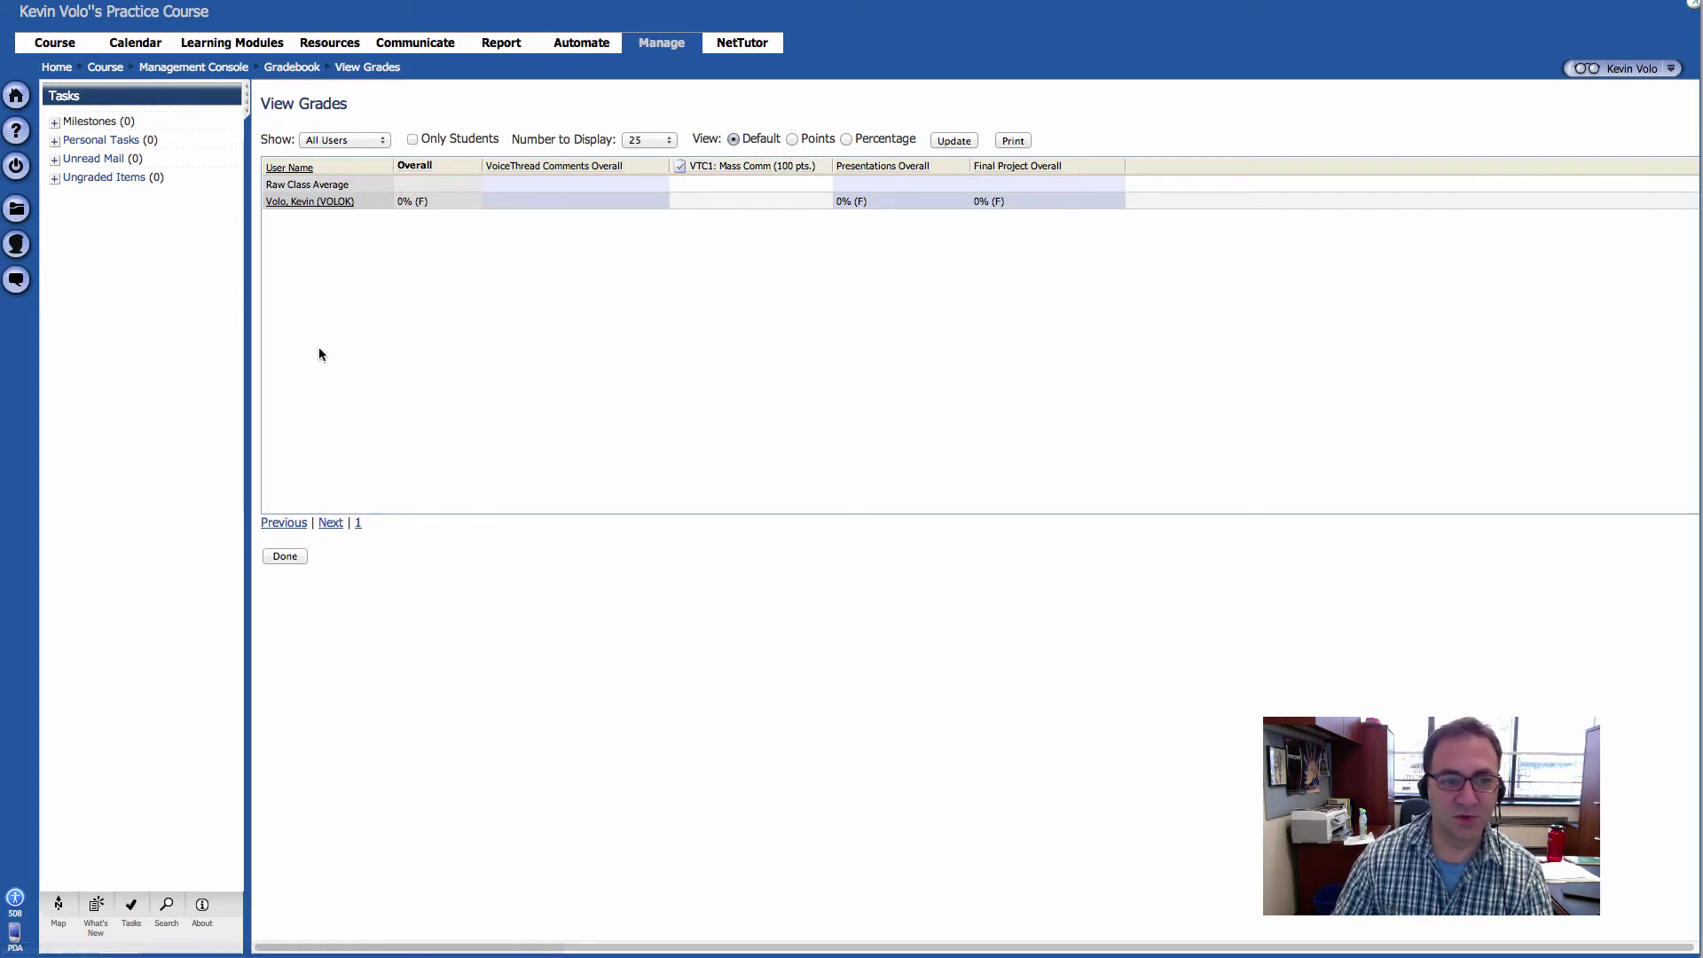
{"action": "left_click", "coordinate": [312, 434]}
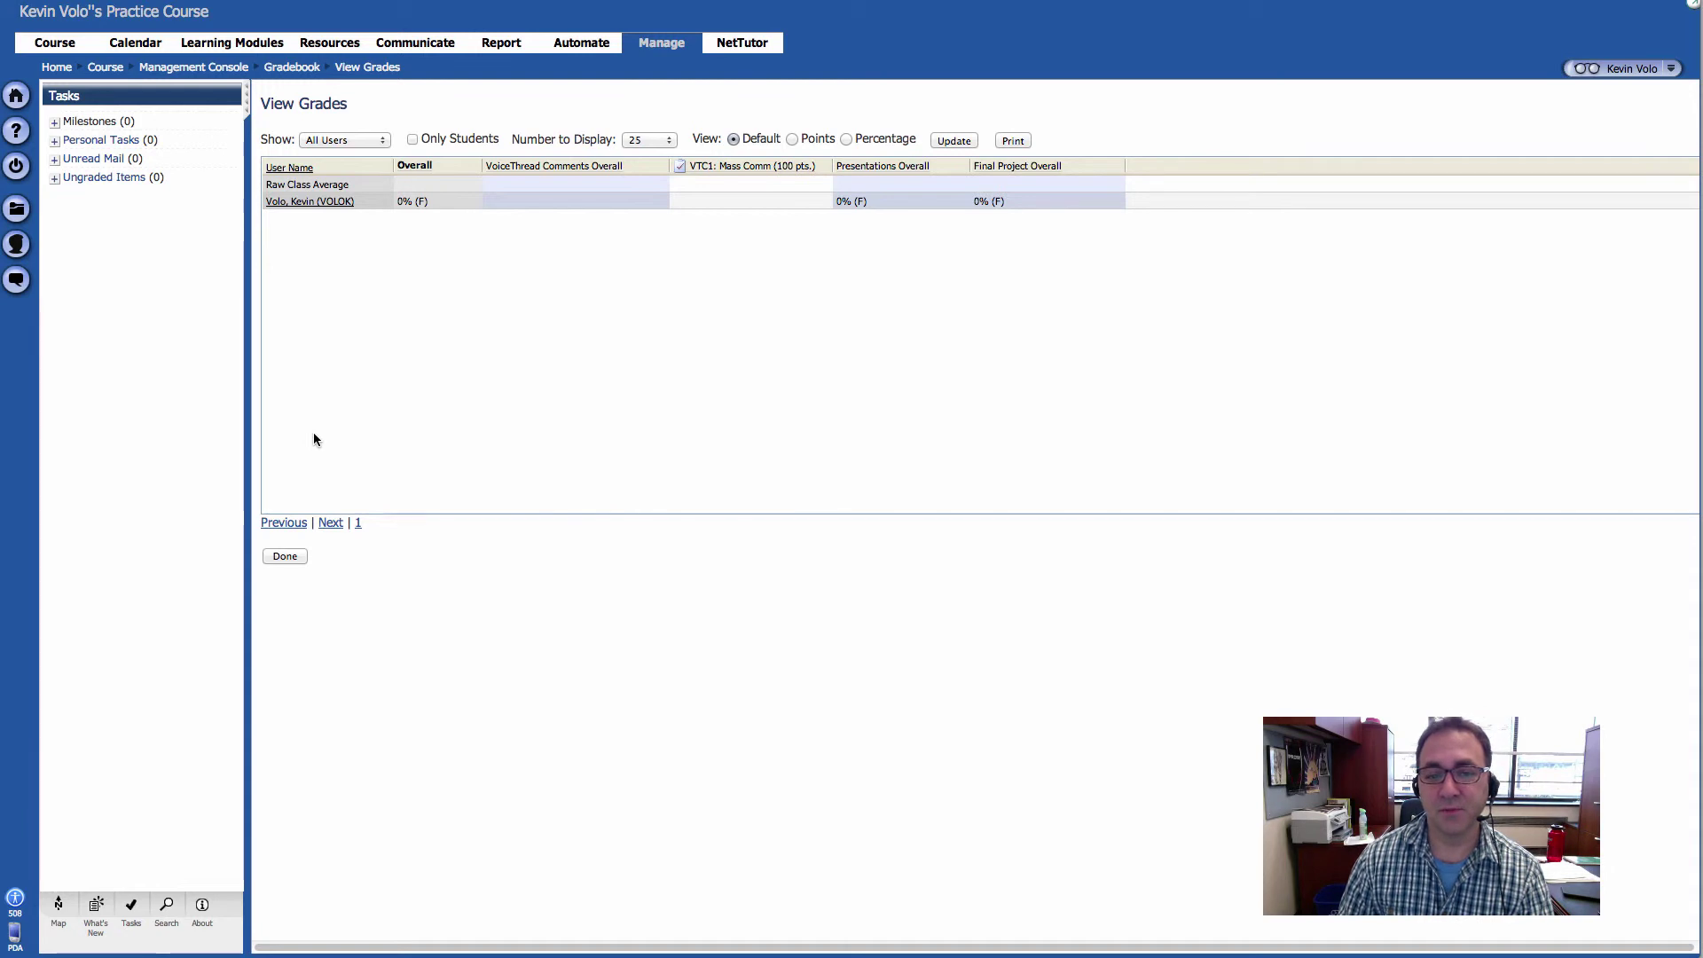
Open the student's grade entry page from the grades view and enter a grade of 100 for VTC1: Mass Comm.
{"action": "left_click", "coordinate": [324, 423]}
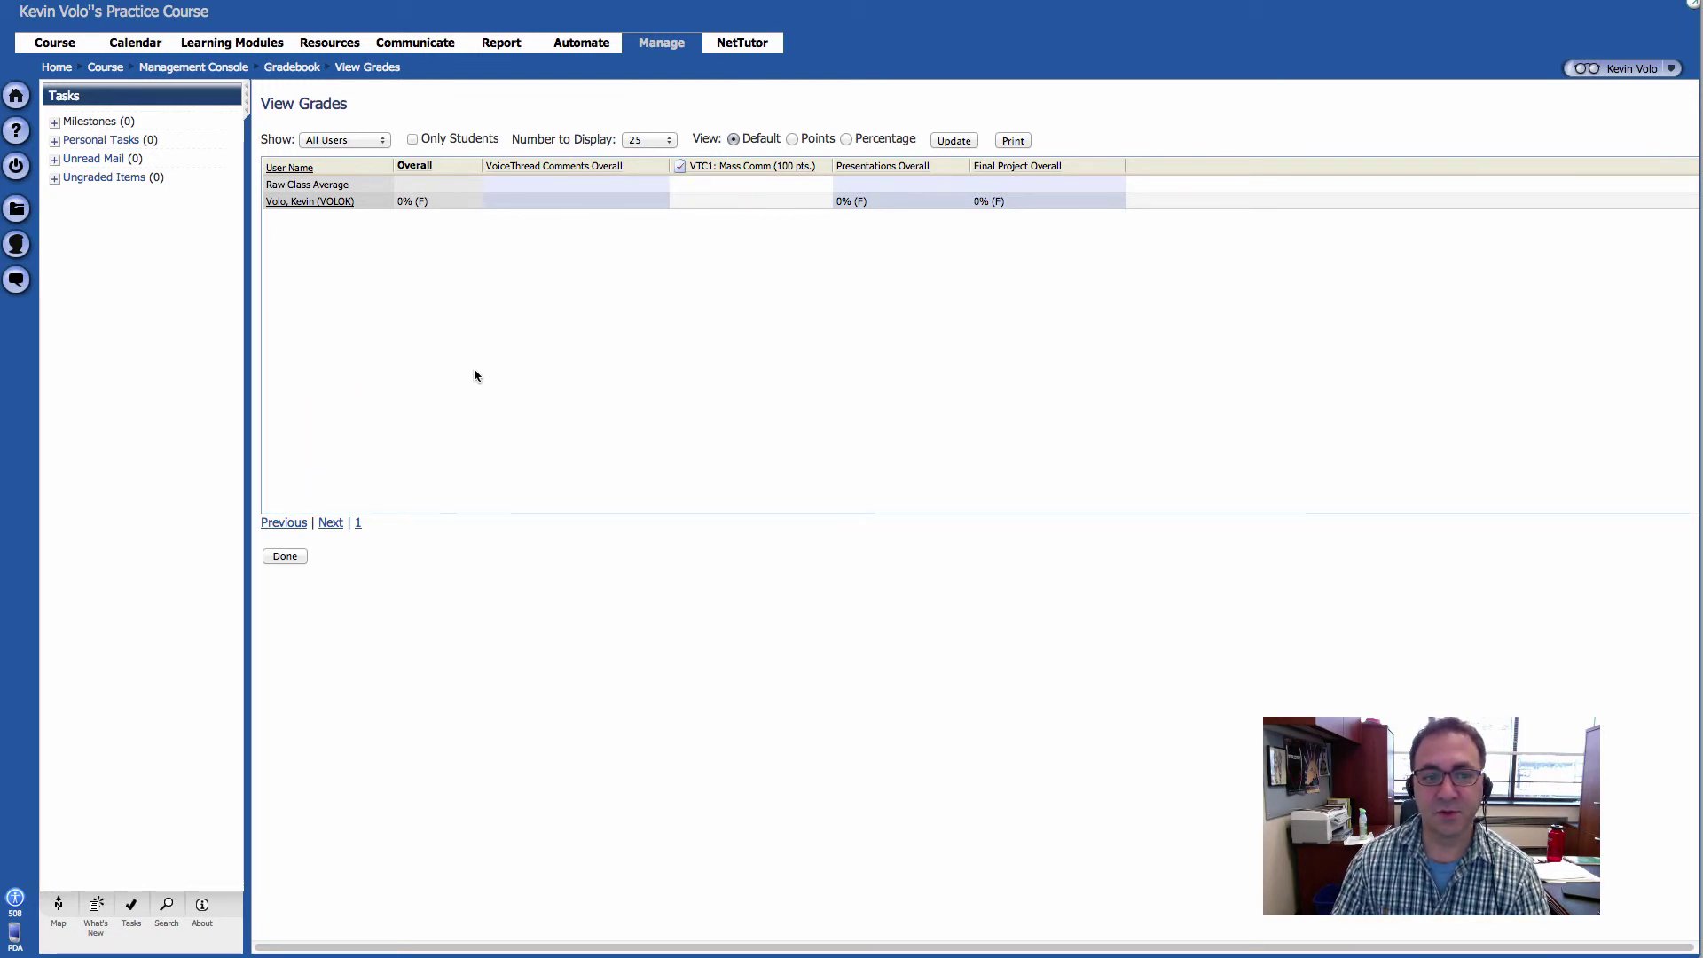
{"action": "left_click", "coordinate": [324, 206]}
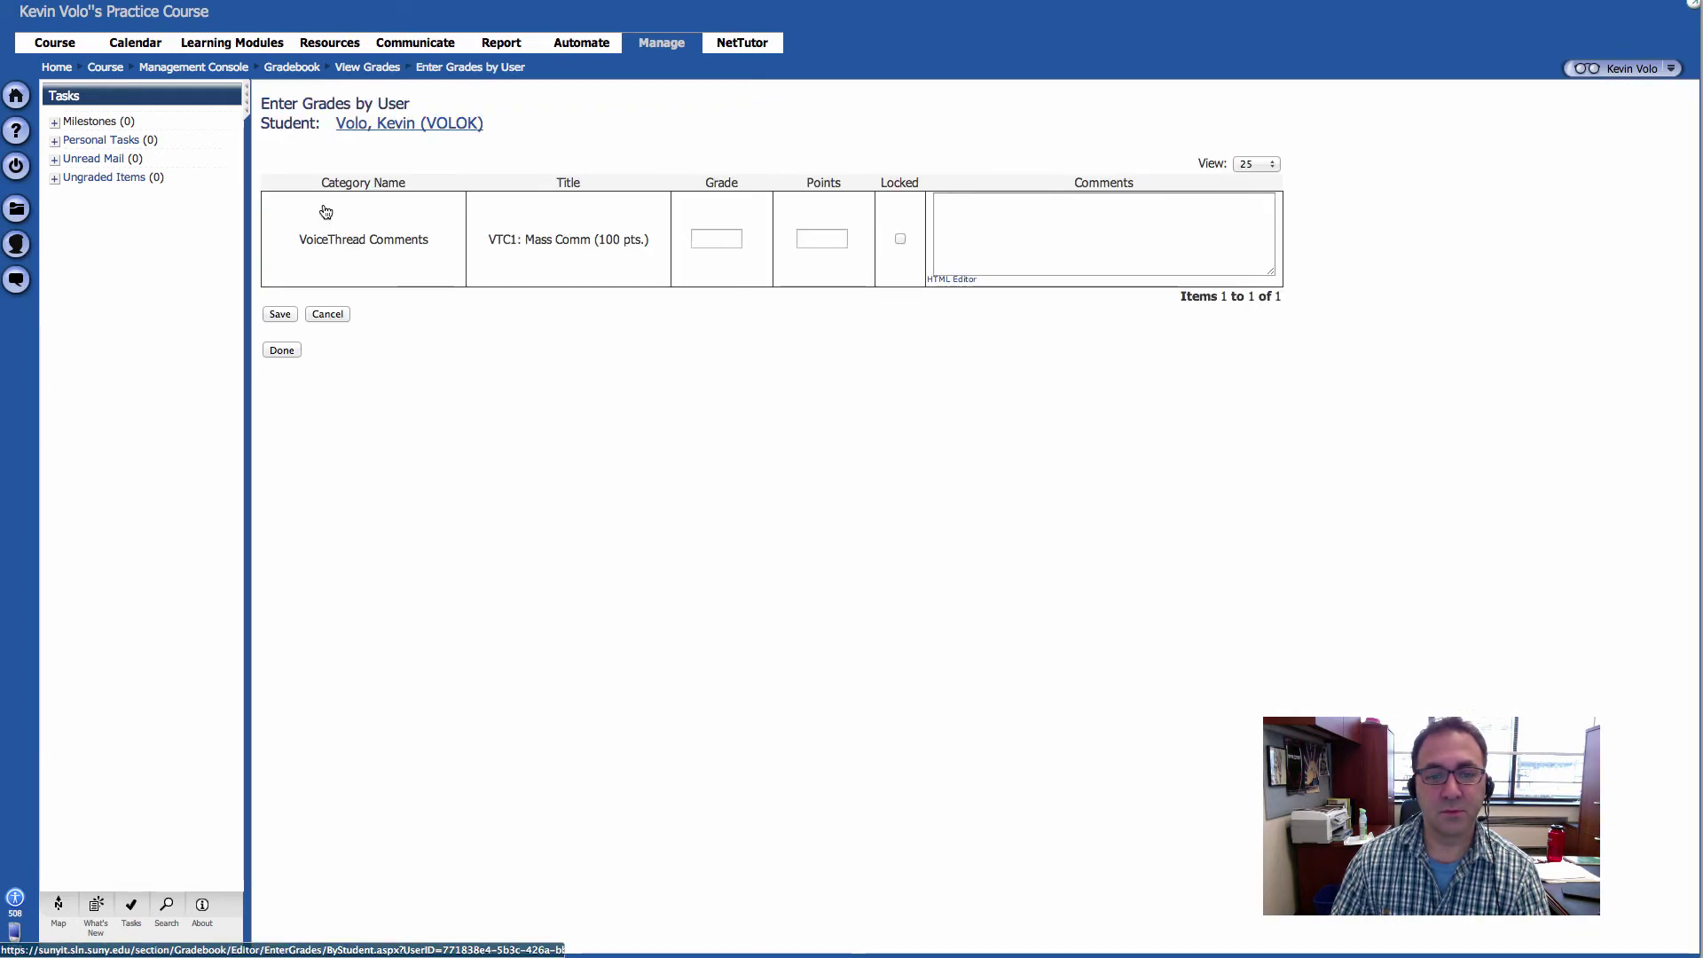
{"action": "left_click", "coordinate": [306, 238]}
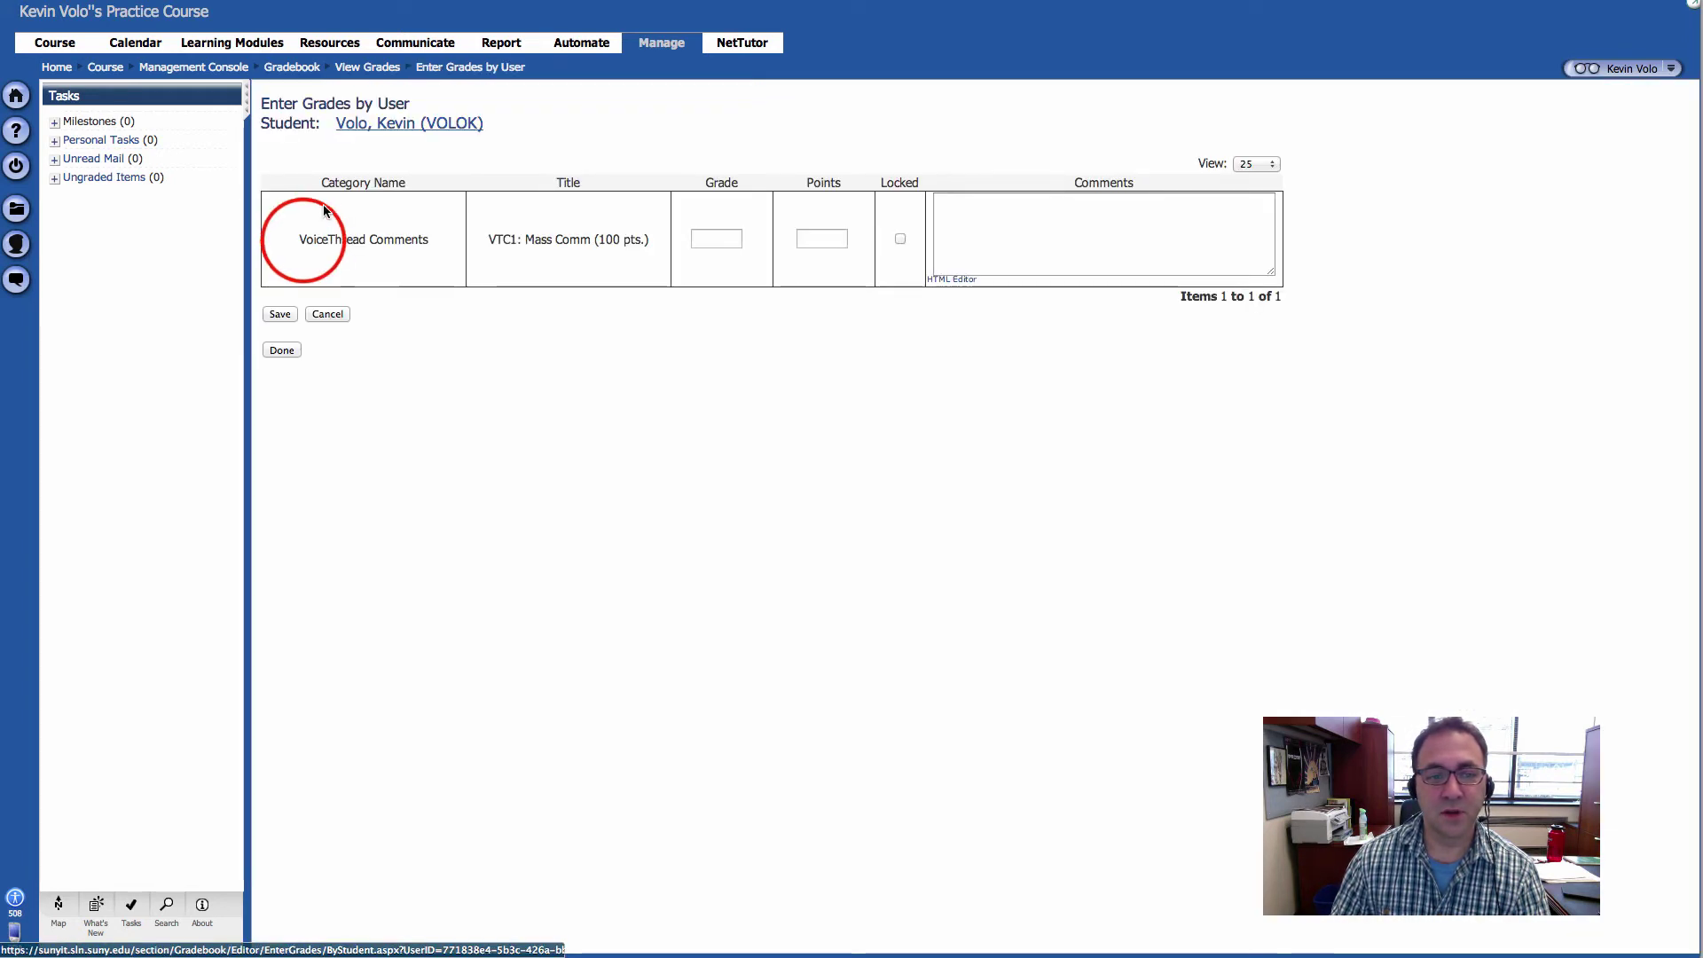
{"action": "triple_click", "coordinate": [306, 237]}
{"action": "left_click_drag", "start_coordinate": [489, 239], "coordinate": [611, 246]}
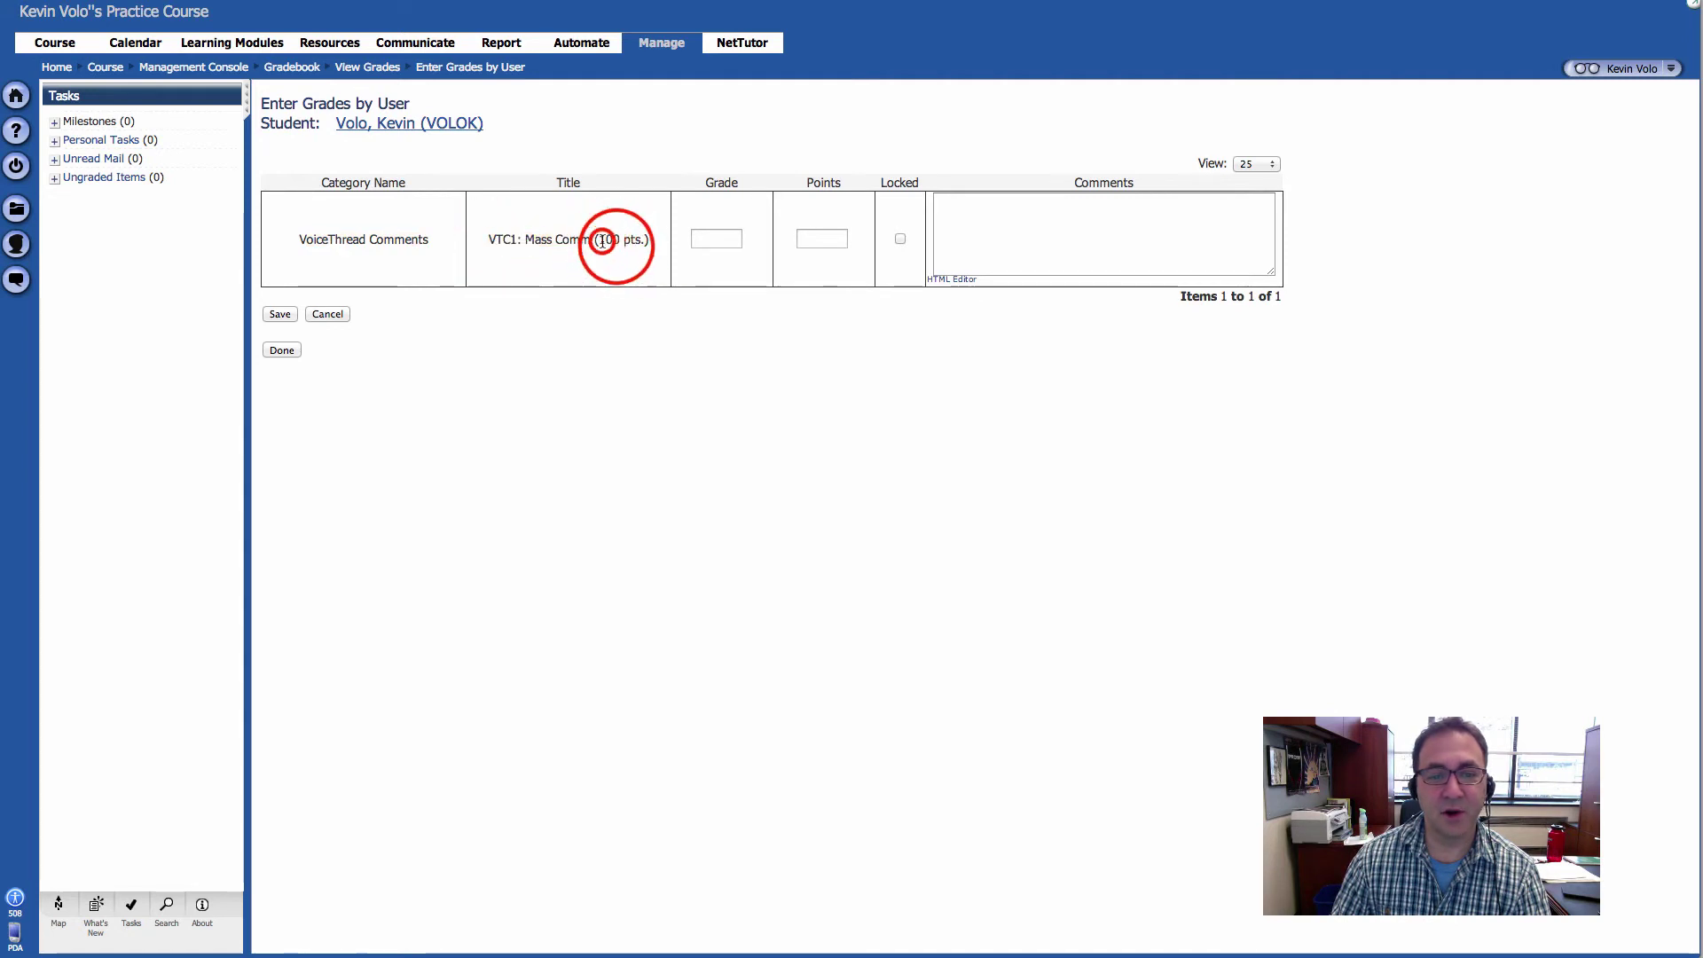
{"action": "double_click", "coordinate": [615, 241]}
{"action": "left_click", "coordinate": [714, 238]}
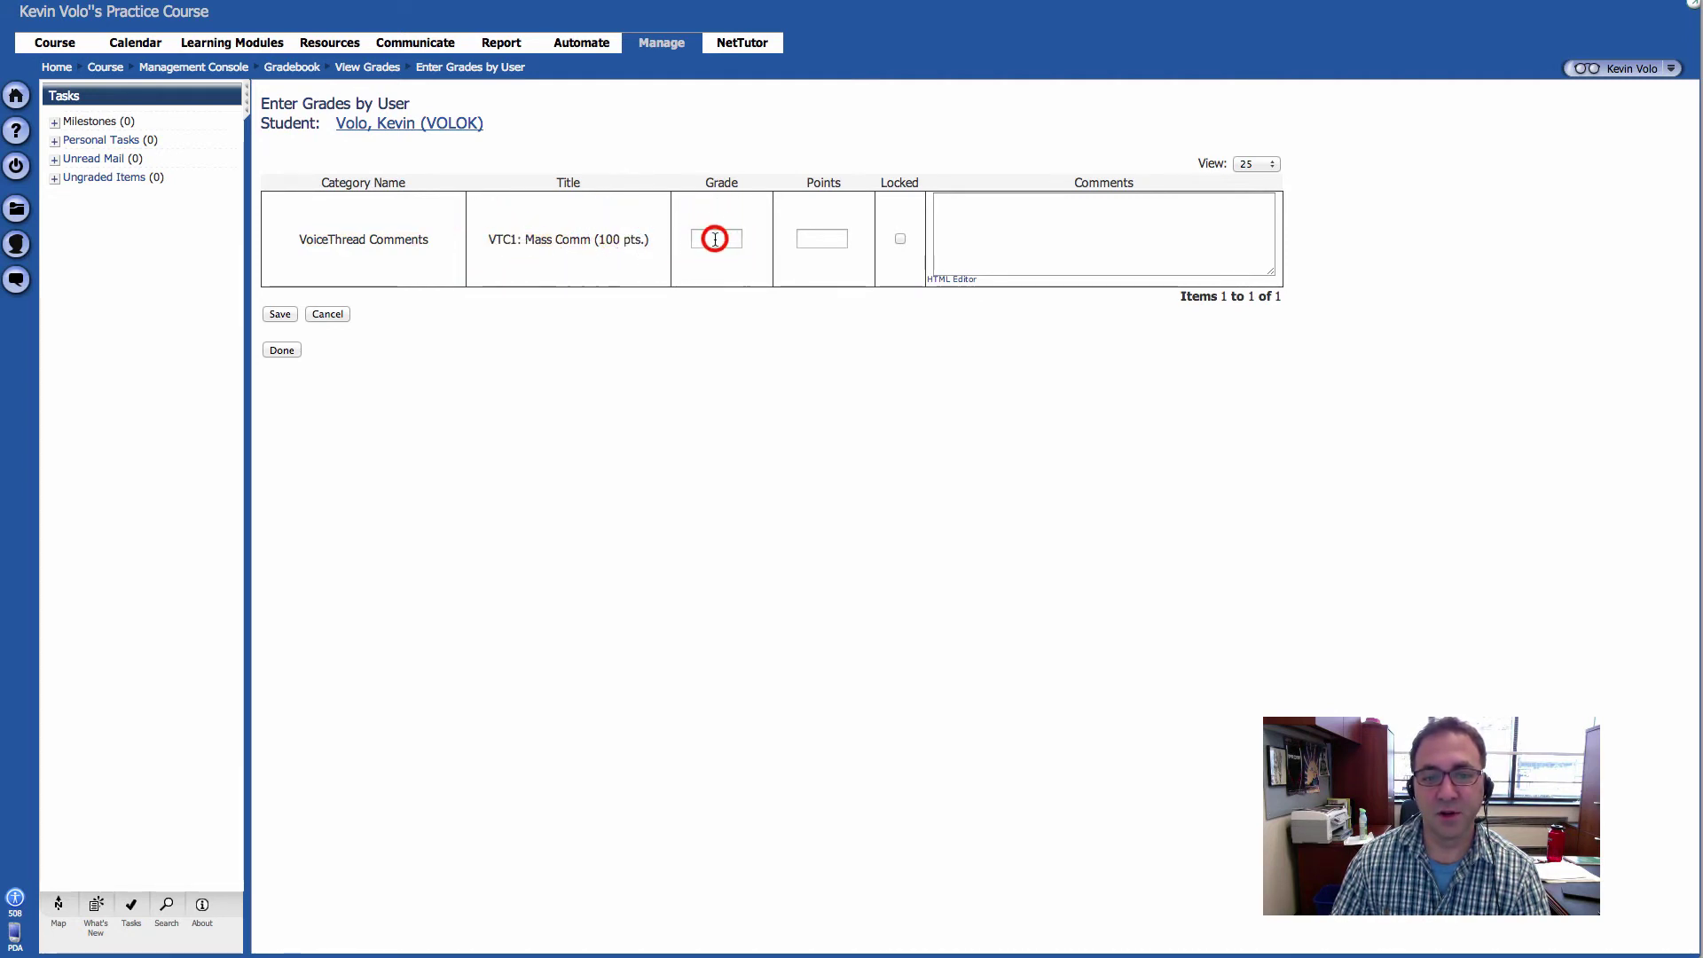
{"action": "type", "text": "100"}
{"action": "left_click", "coordinate": [810, 359]}
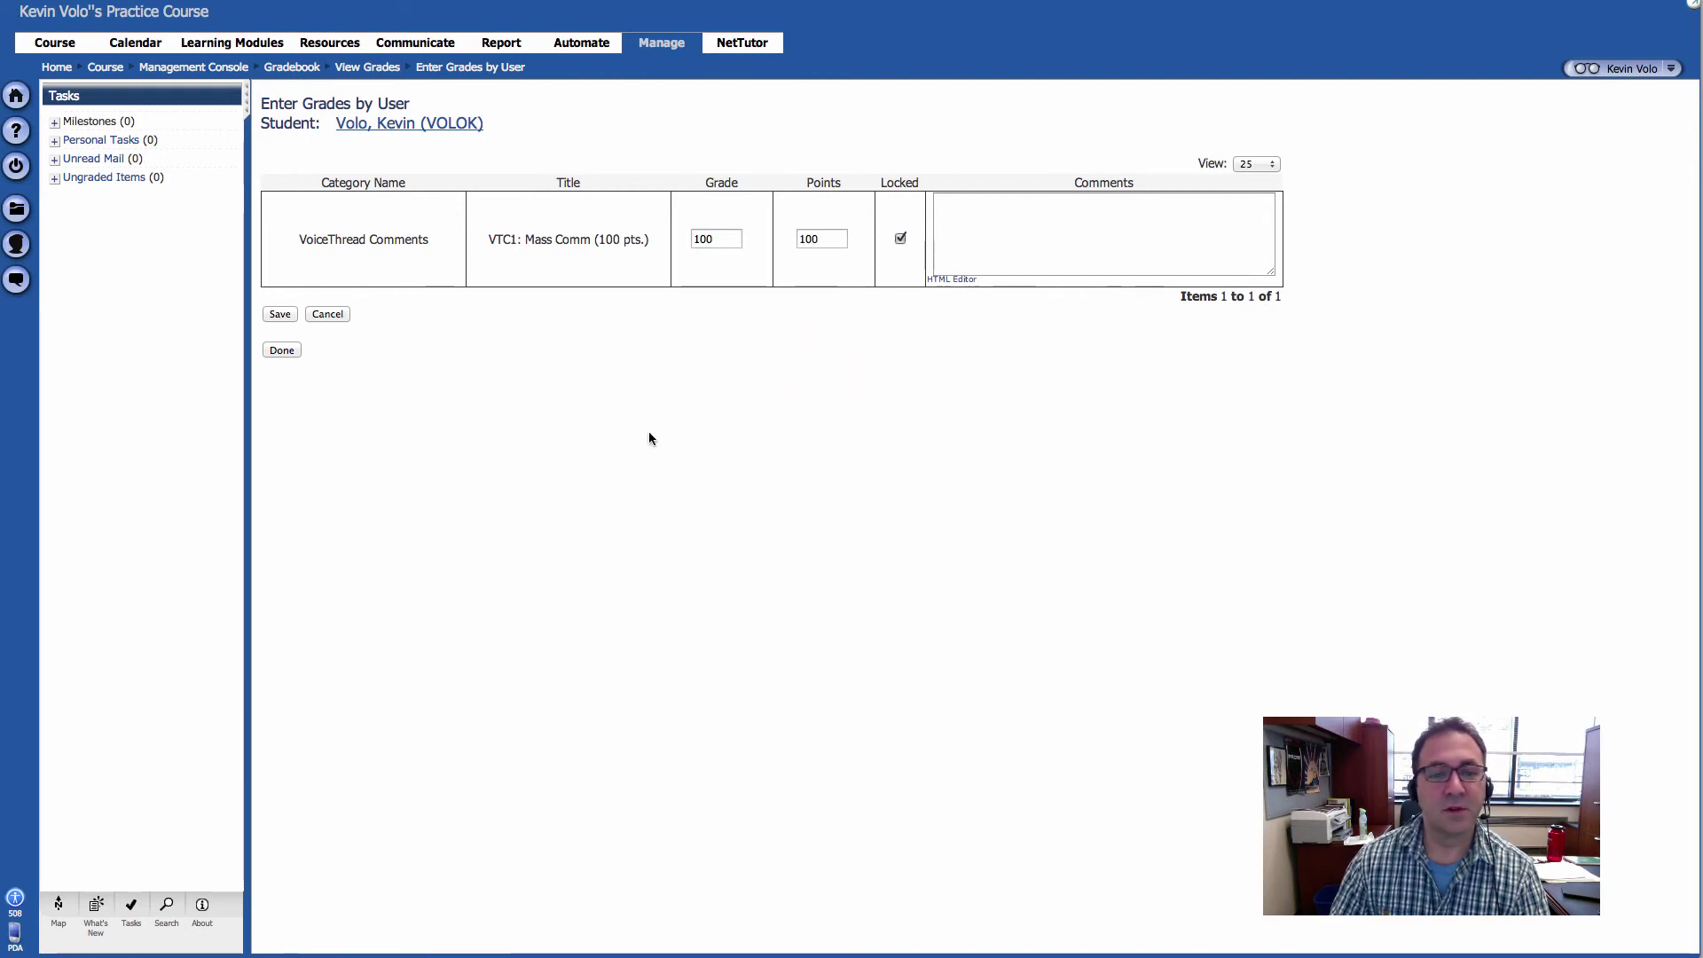
Add the comment "Awesome!!" to the VTC1: Mass Comm grade, save the entry, and finish grade entry.
{"action": "left_click", "coordinate": [1116, 232]}
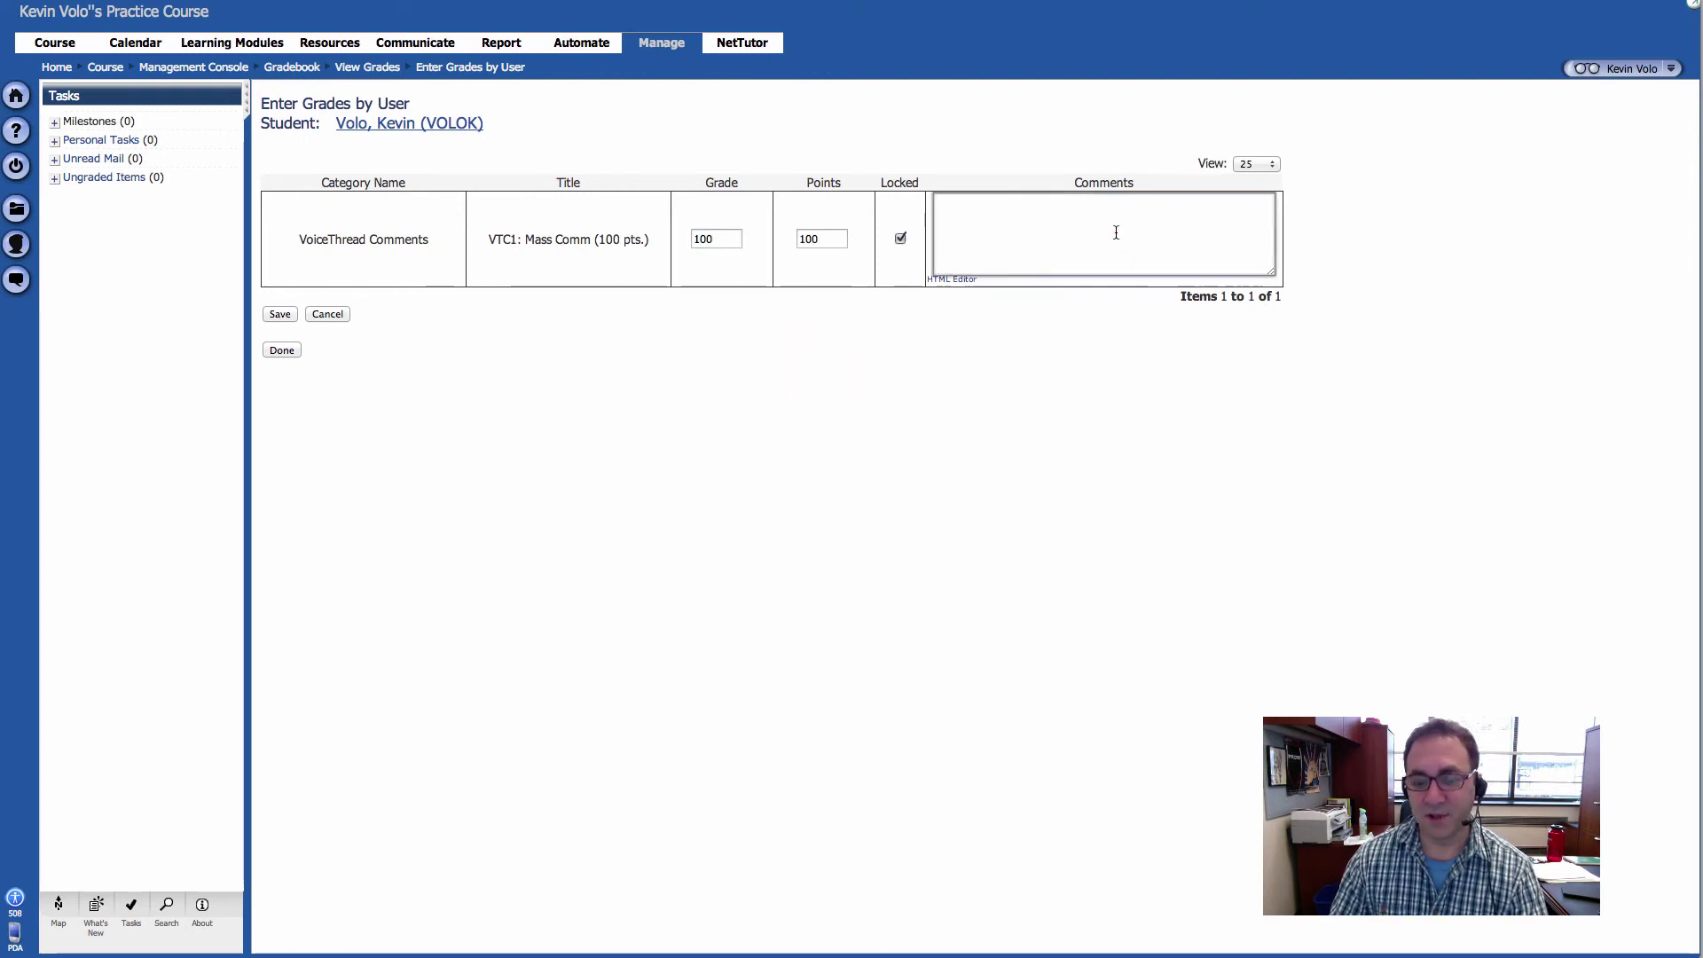
{"action": "type", "text": "Awesome!!"}
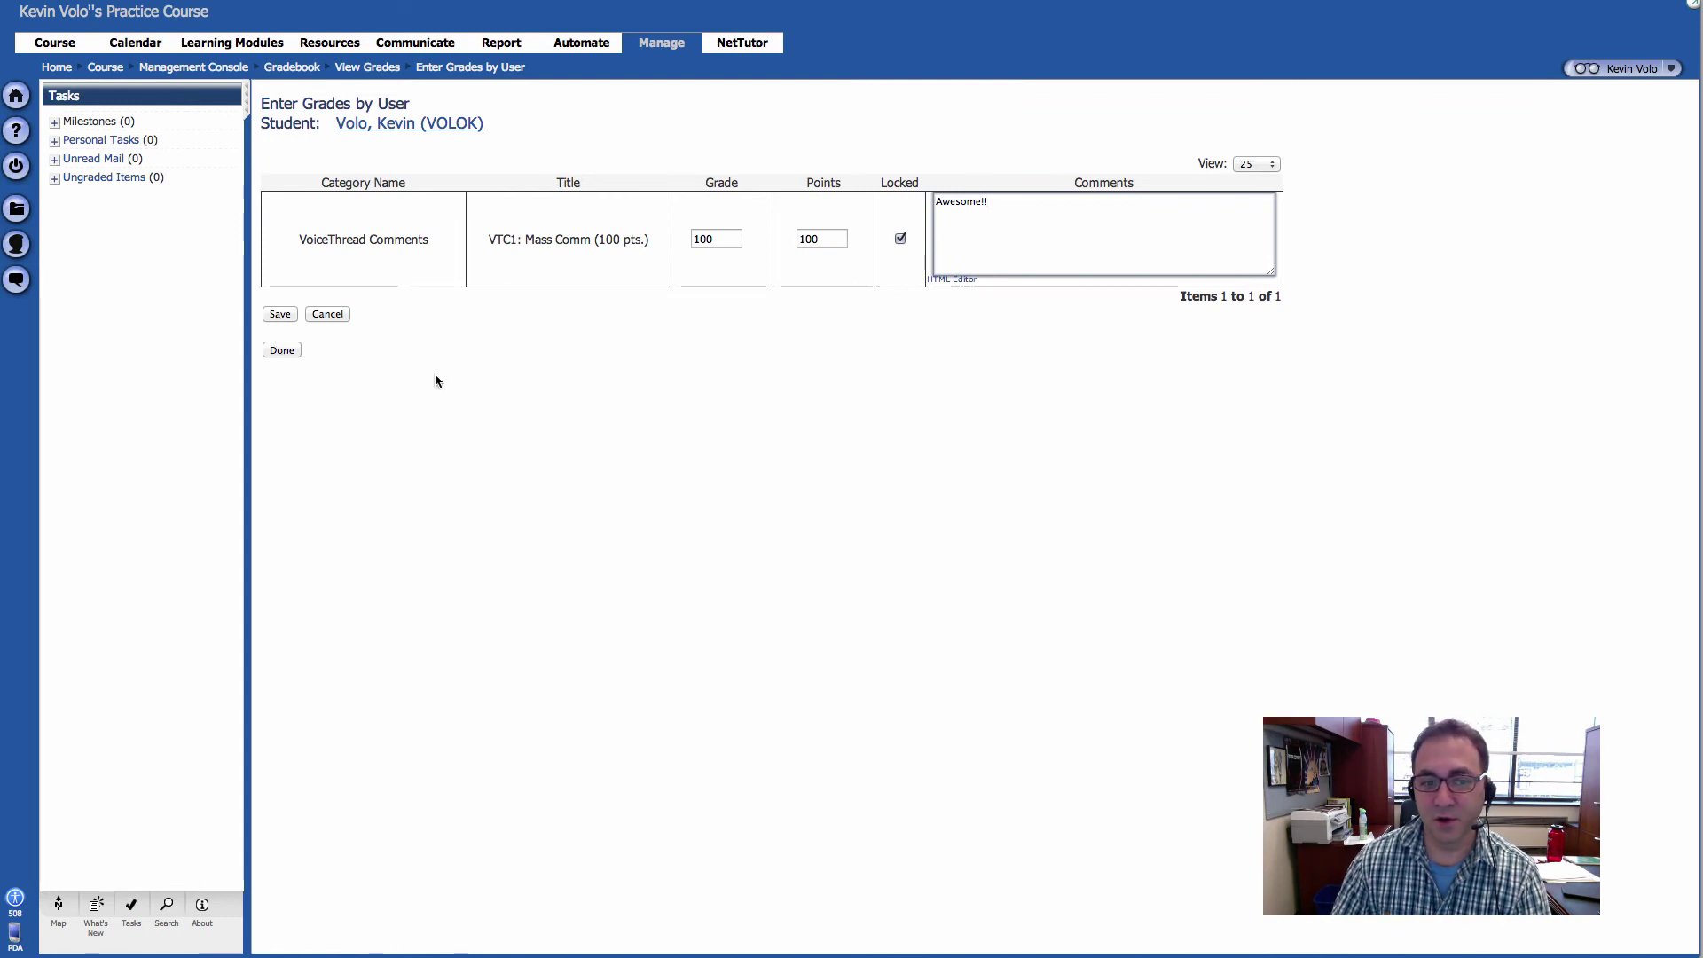
{"action": "left_click", "coordinate": [278, 316]}
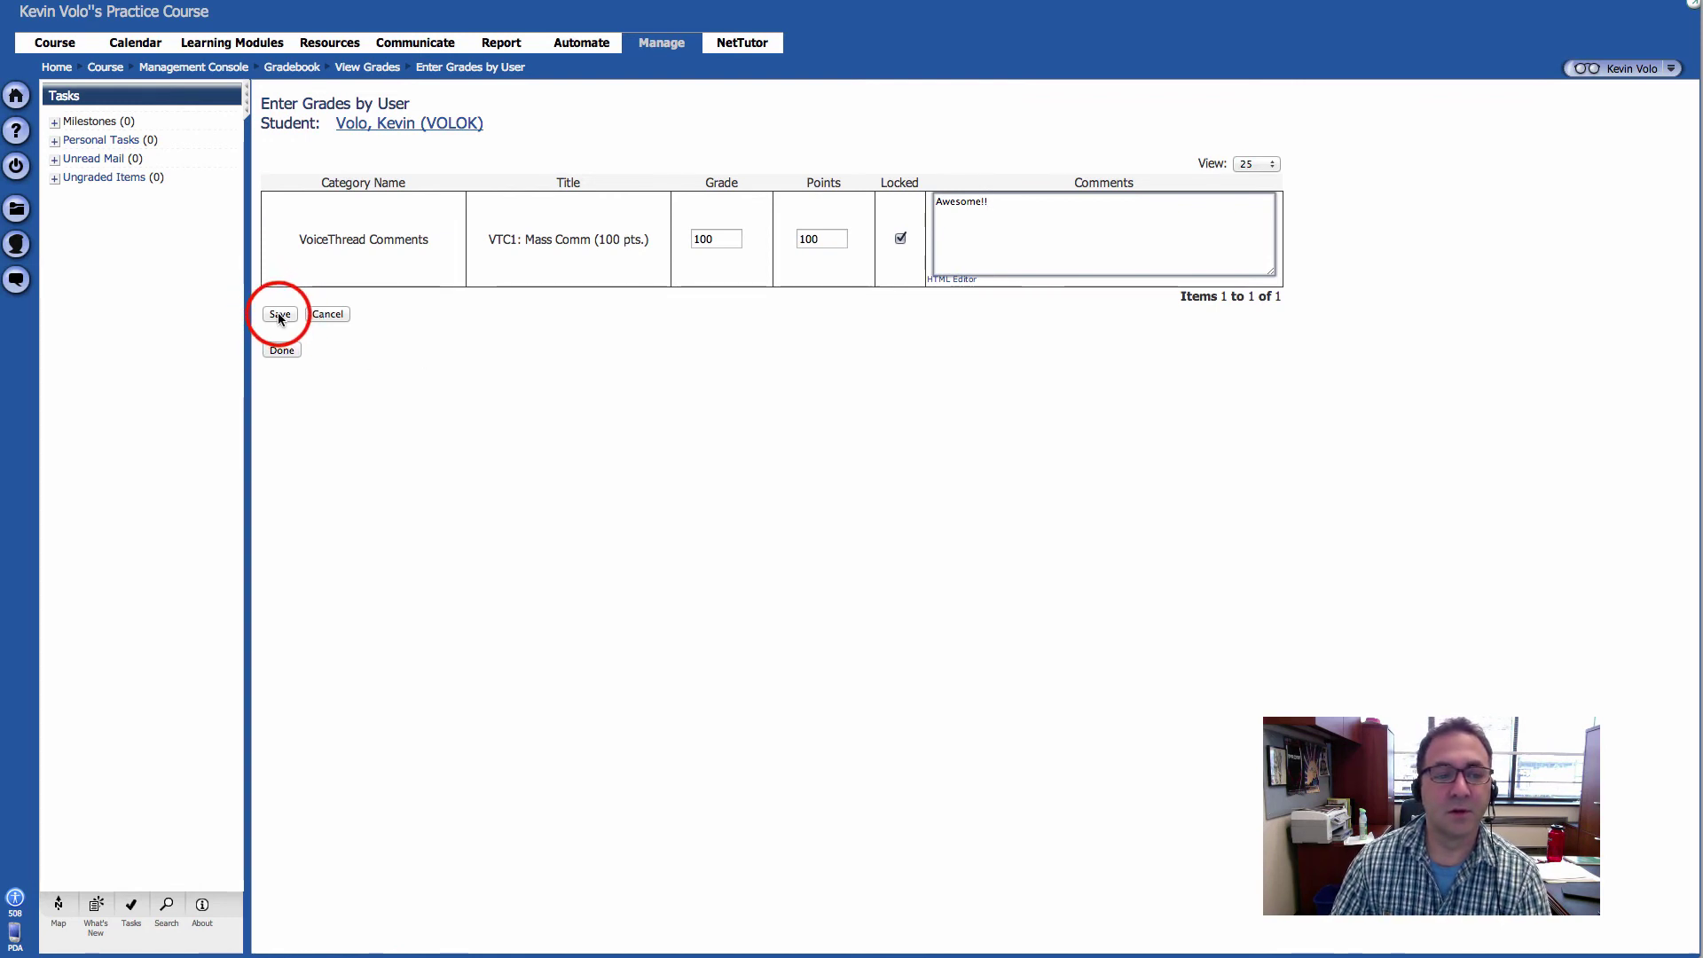
{"action": "left_click", "coordinate": [279, 352]}
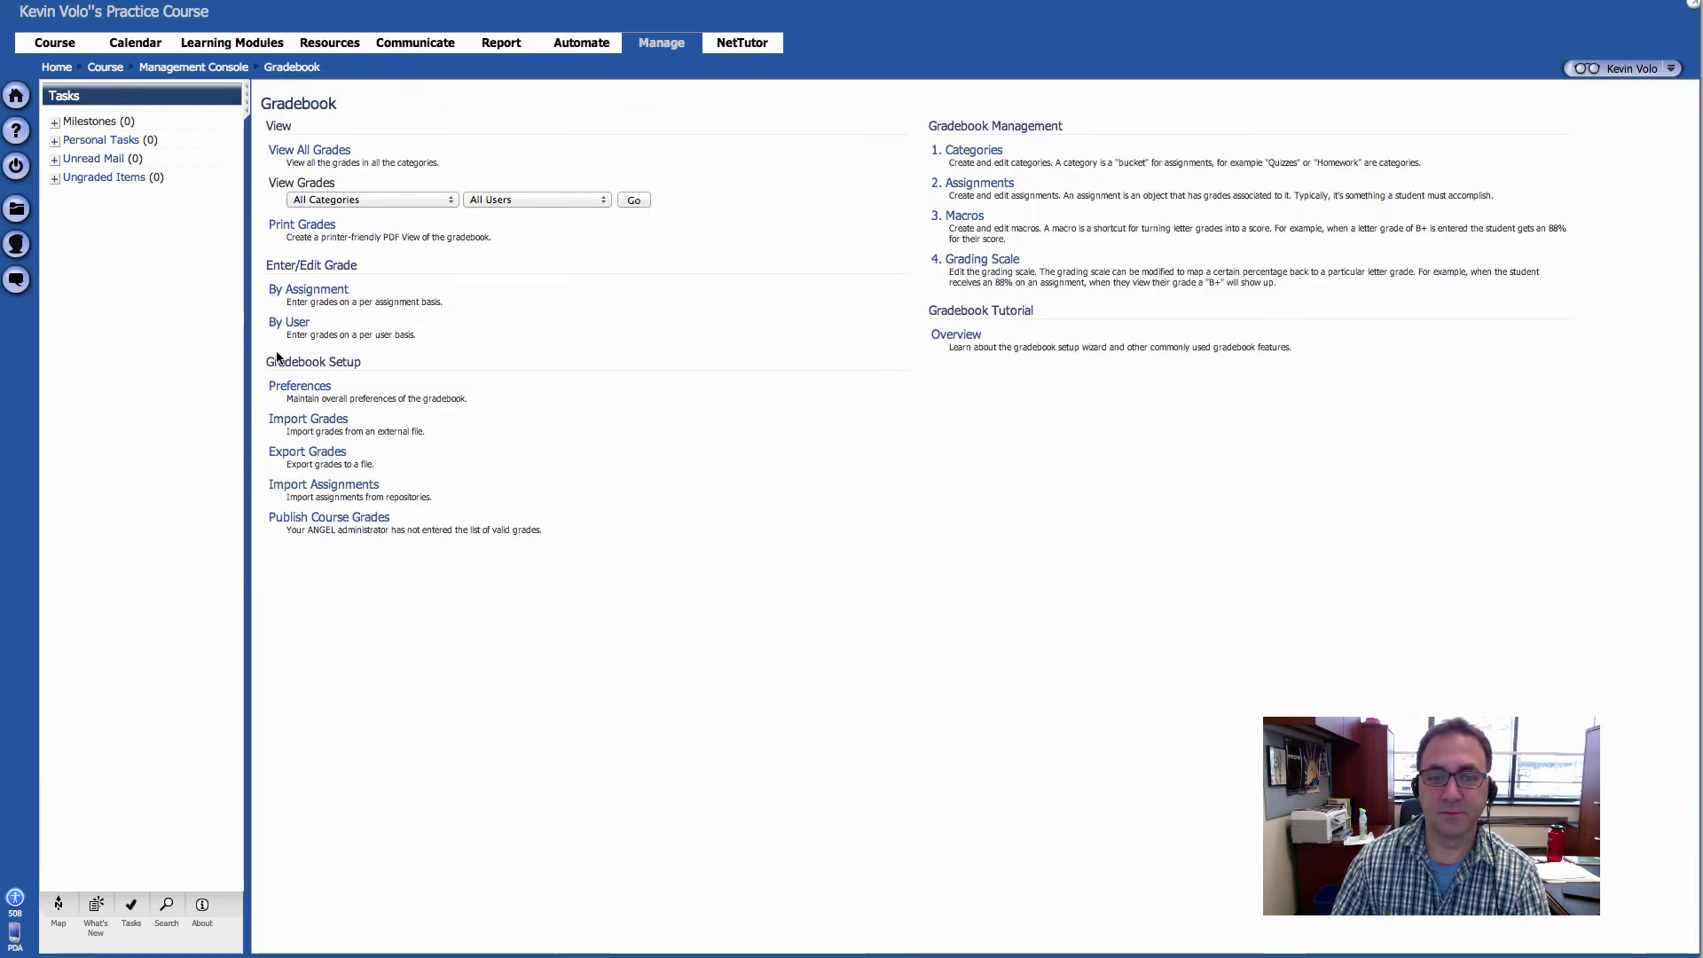
View all grades, widen the VTC1 and VoiceThread Comments columns to read the student's results, and return to the gradebook.
{"action": "left_click", "coordinate": [300, 154]}
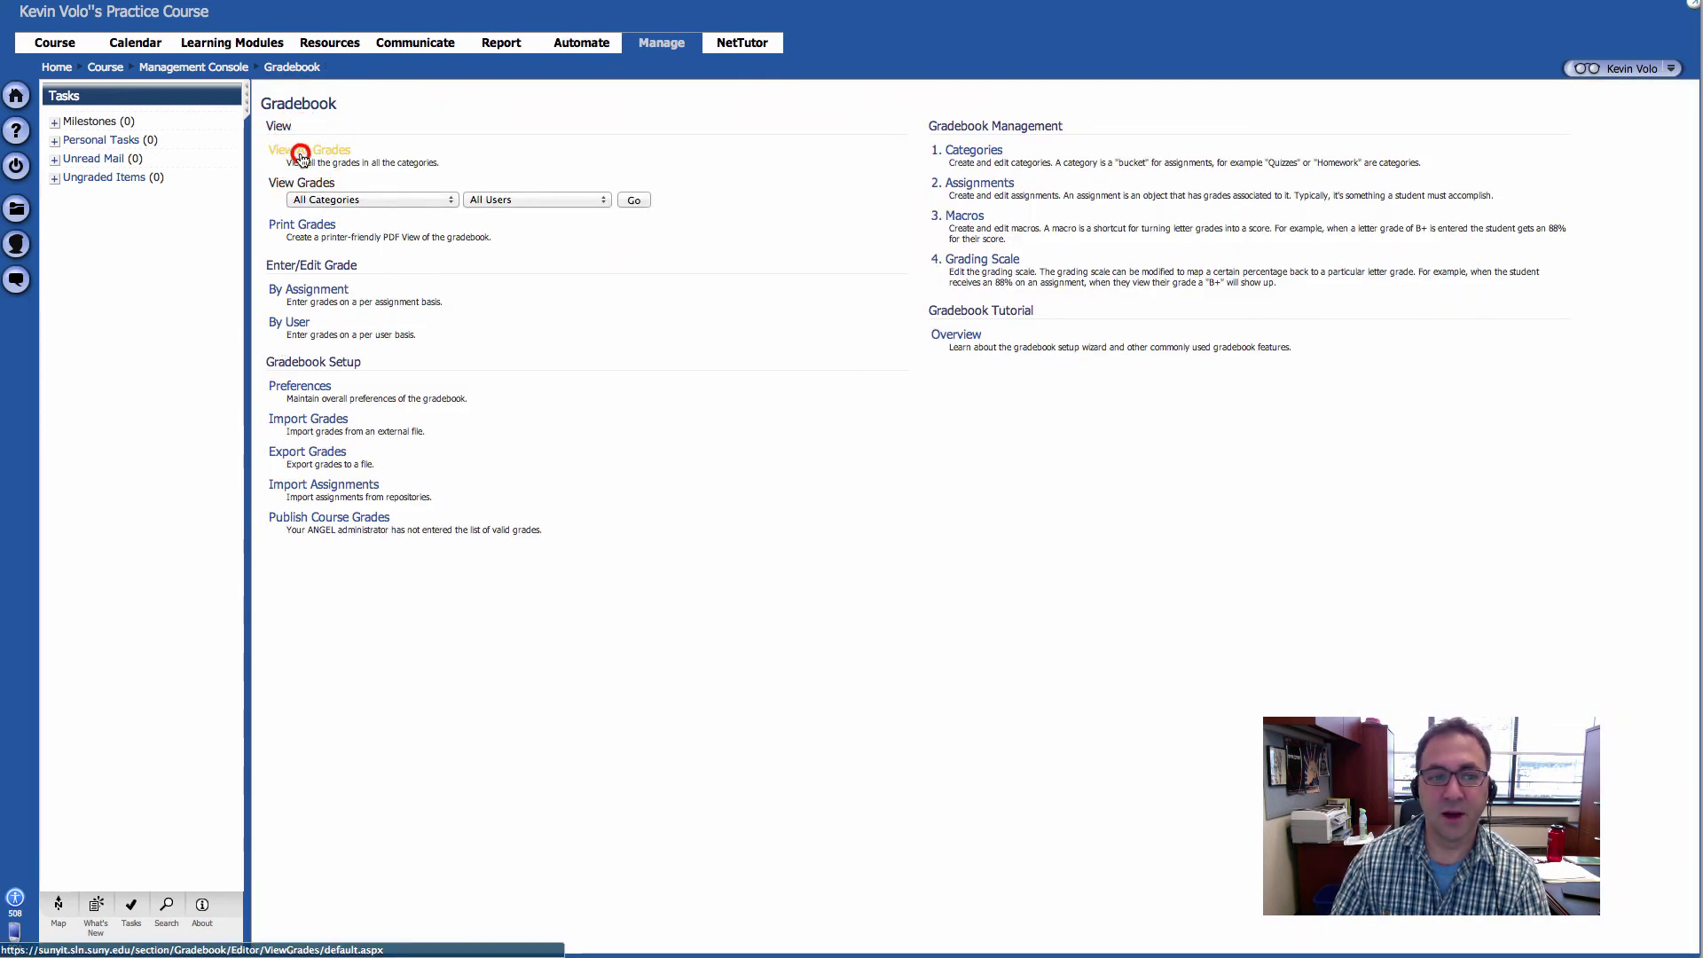
{"action": "left_click", "coordinate": [300, 155]}
{"action": "left_click_drag", "start_coordinate": [725, 163], "coordinate": [840, 162]}
{"action": "left_click_drag", "start_coordinate": [569, 162], "coordinate": [640, 163]}
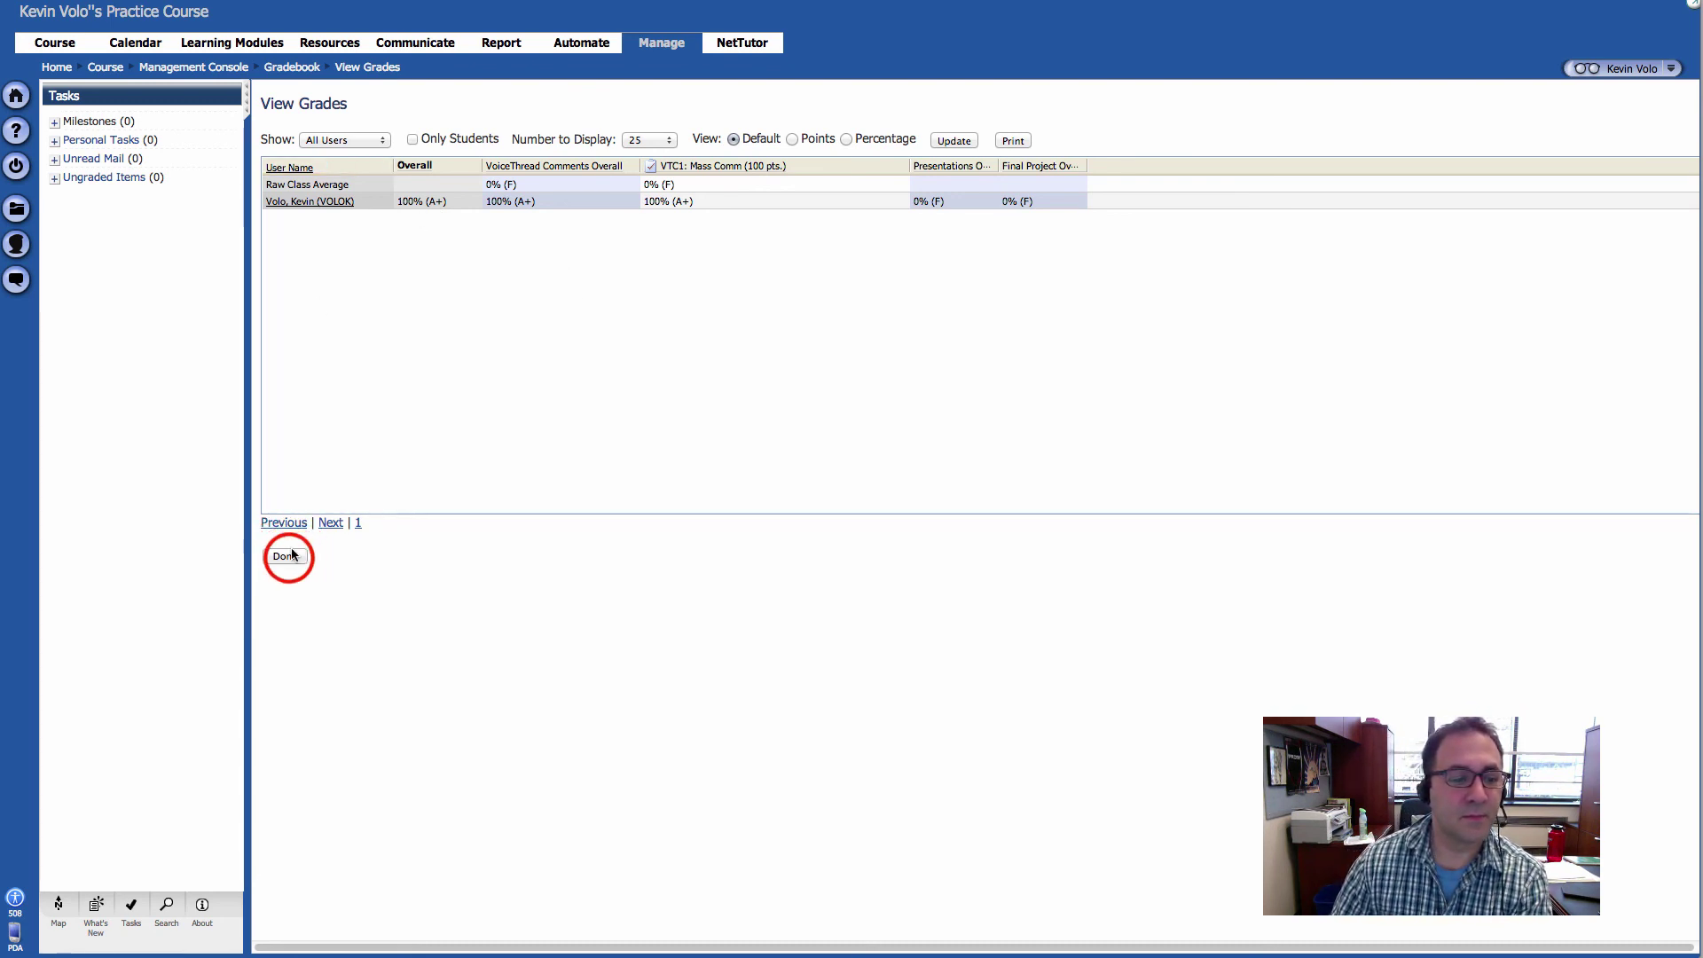
{"action": "left_click", "coordinate": [286, 556]}
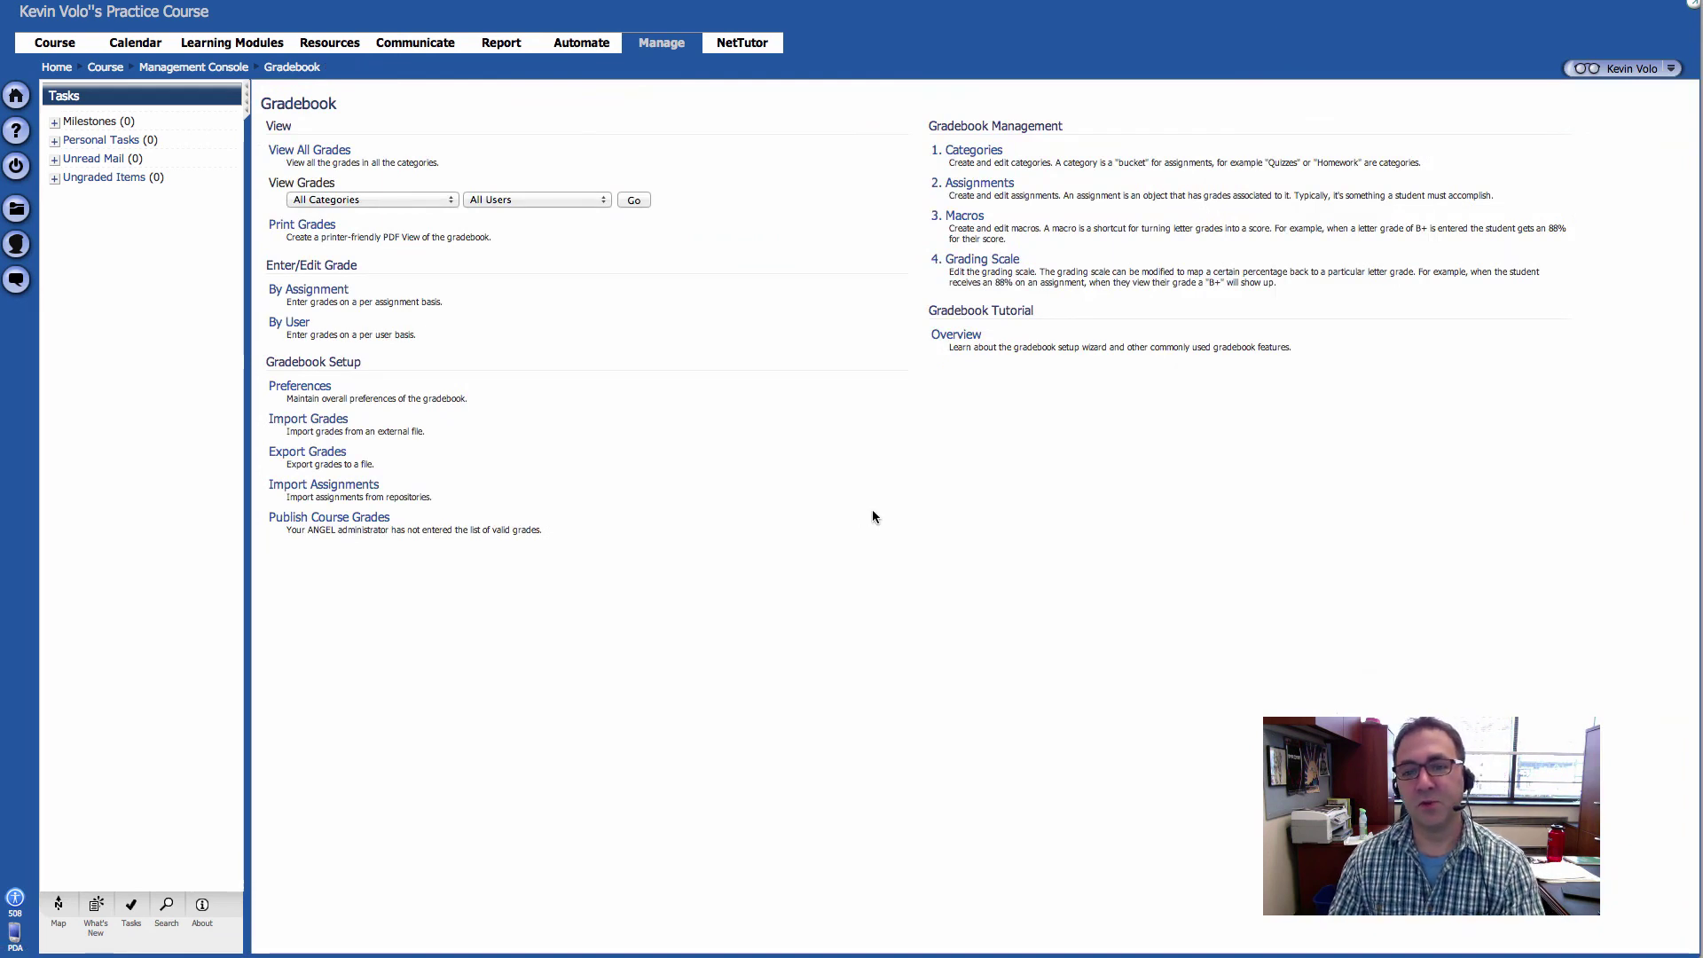